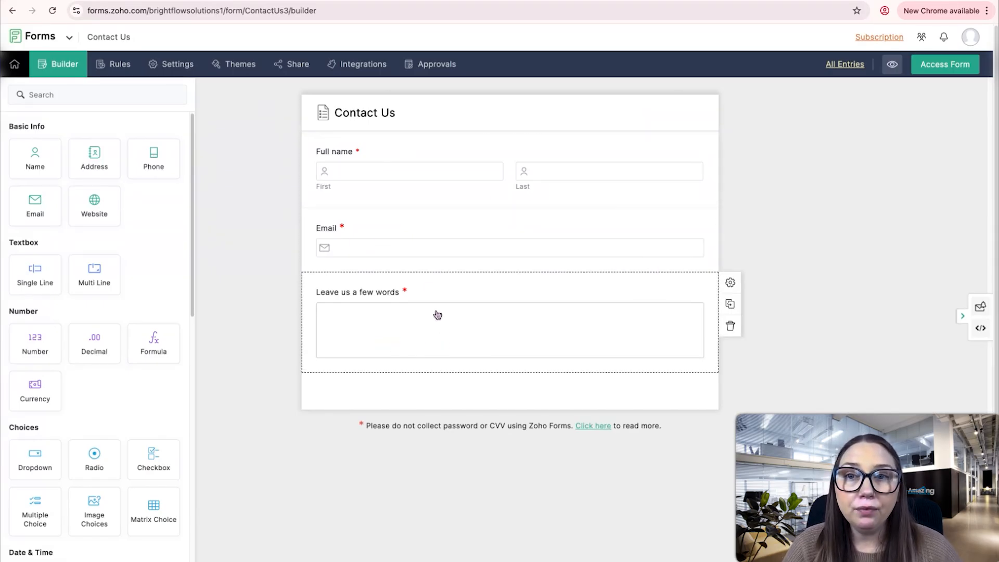
Apply the pre-built Blue Desk theme from the gallery to the Contact Us form.
click(241, 66)
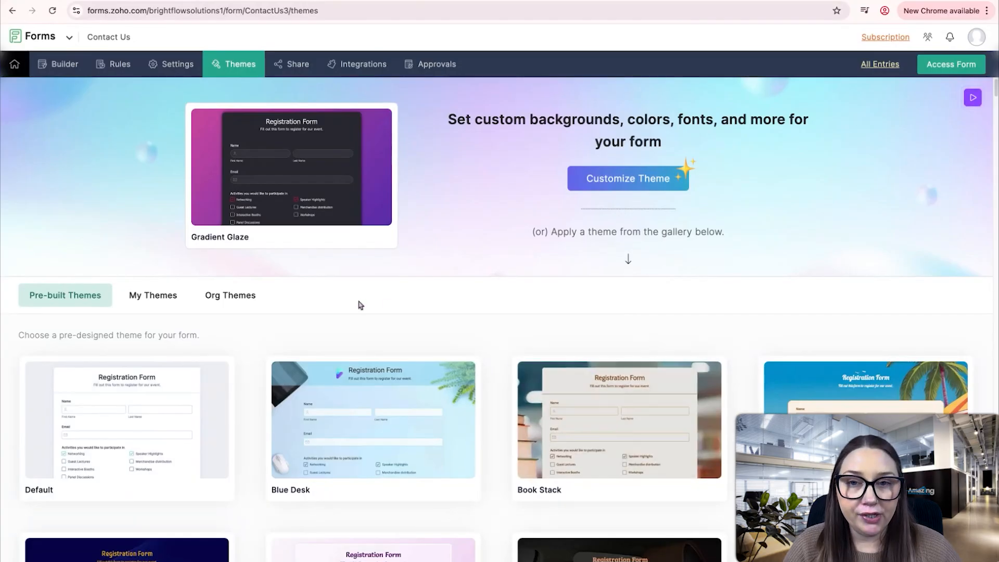
scroll(469, 306, down, 4)
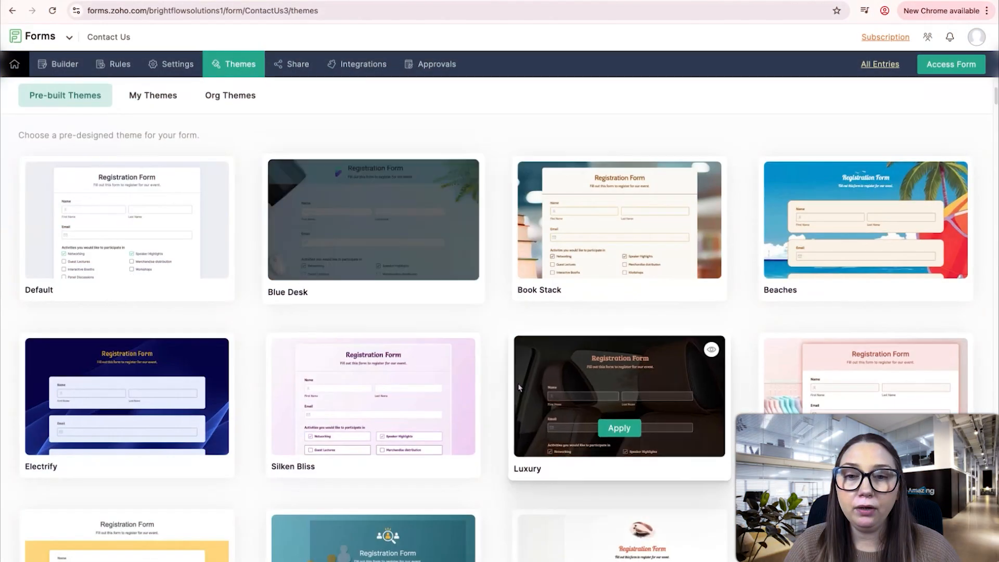
scroll(517, 386, down, 8)
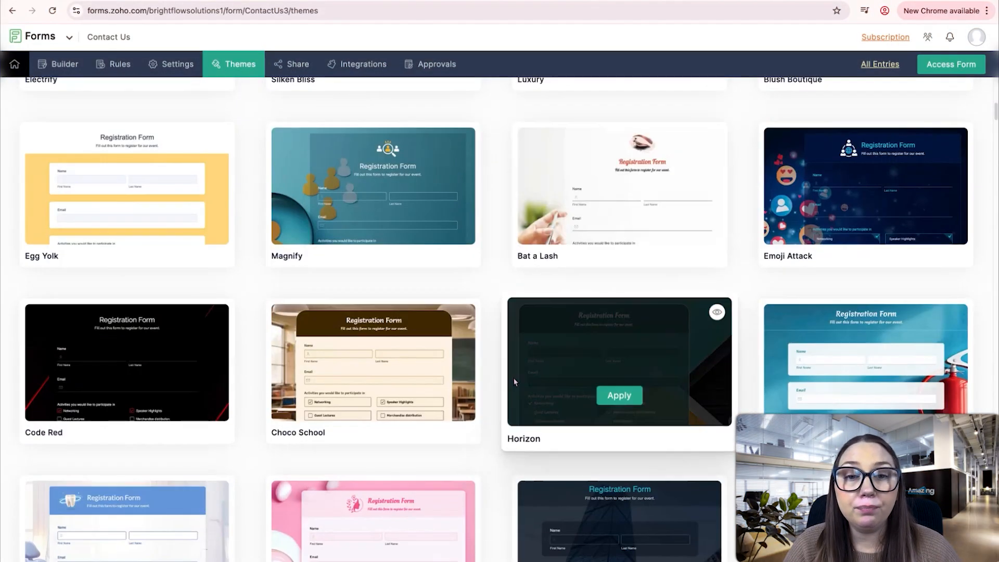
scroll(487, 380, down, 3)
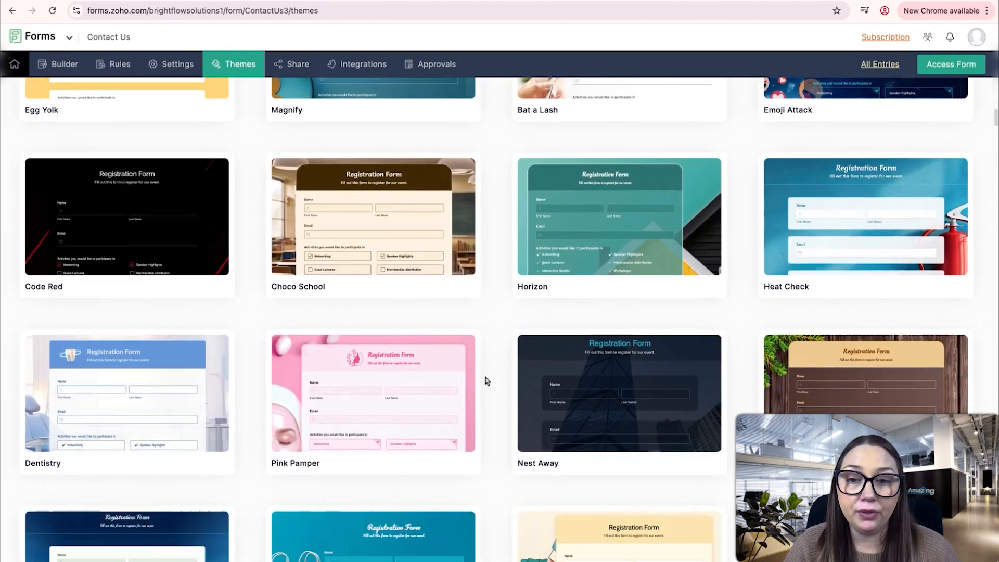
scroll(533, 388, down, 8)
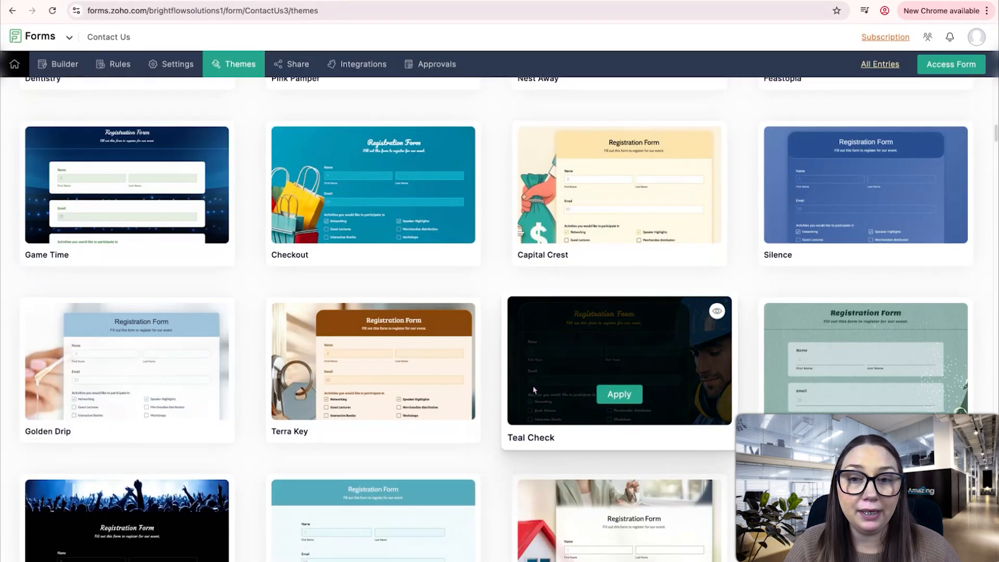
scroll(533, 389, up, 20)
scroll(528, 384, up, 5)
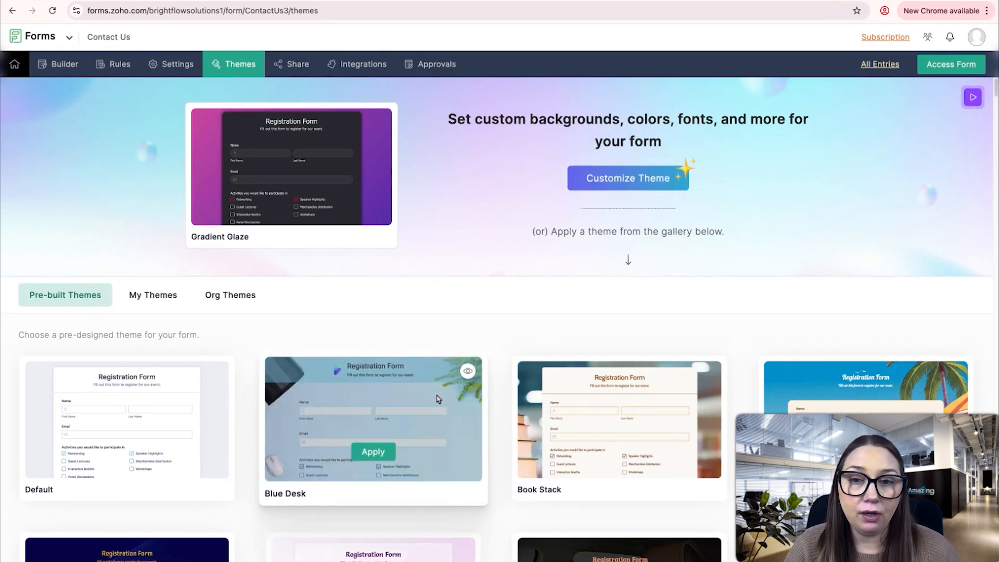
click(373, 452)
click(622, 292)
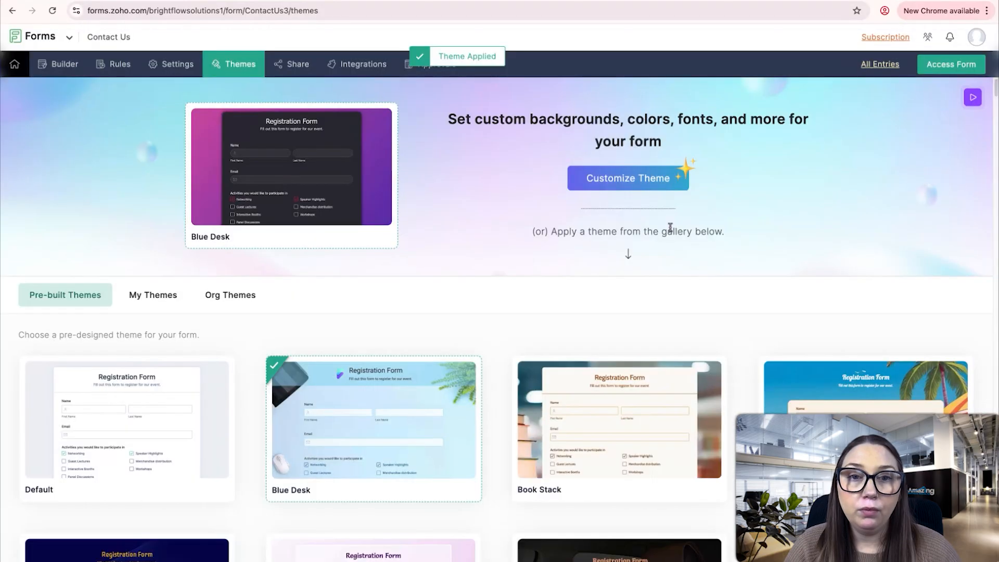
Start customizing the Blue Desk theme and try out alternative container and header styles.
click(630, 181)
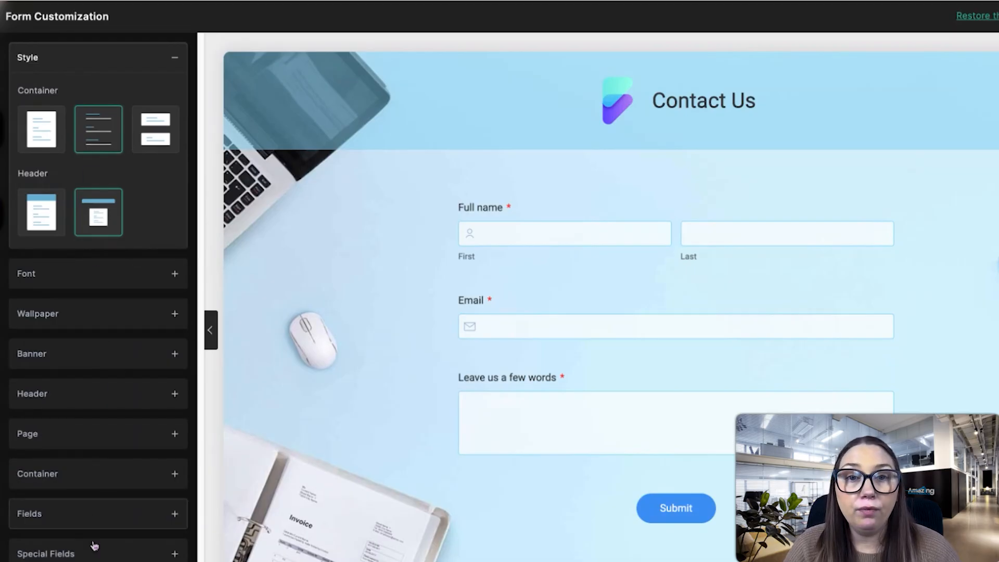
click(57, 118)
click(119, 139)
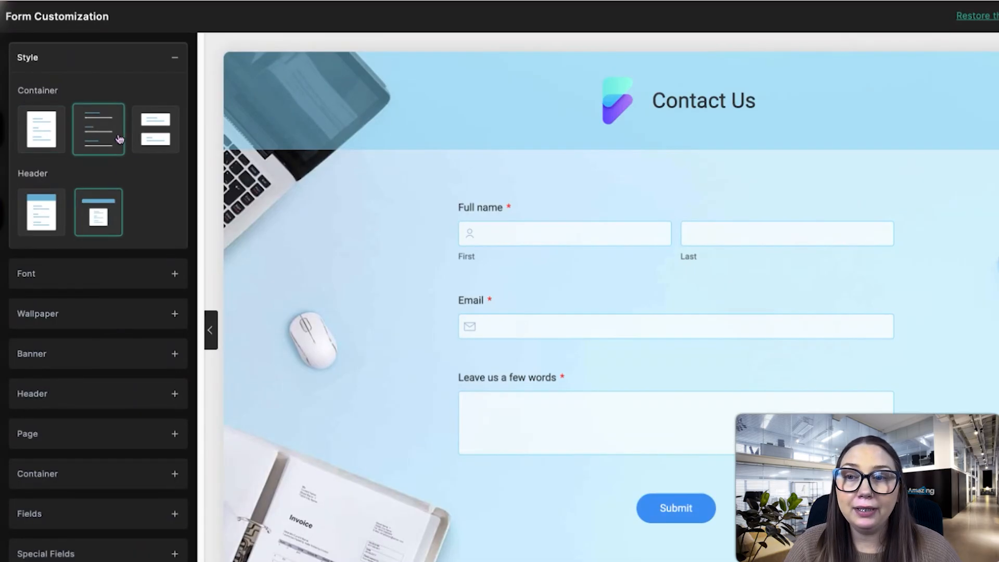
click(171, 137)
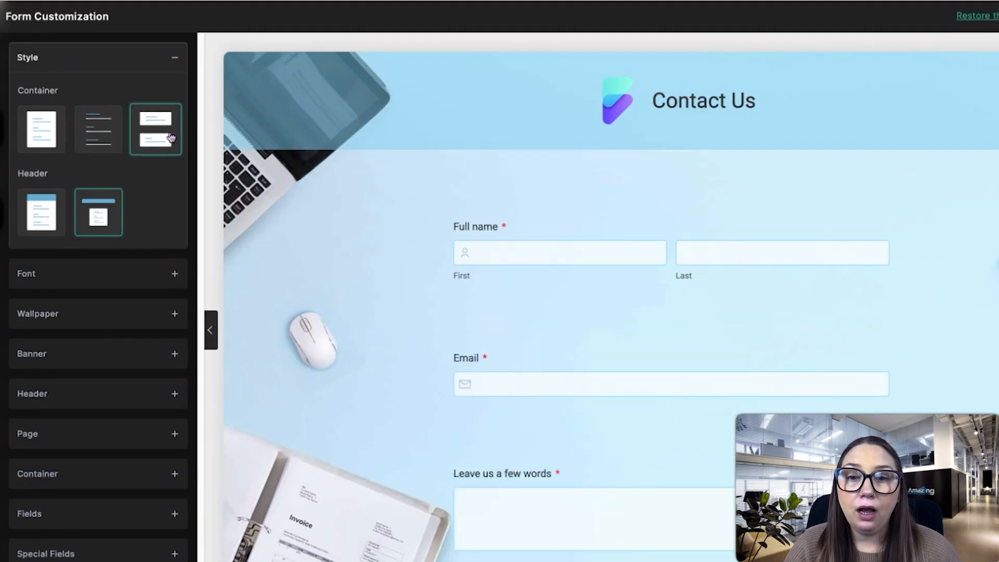
click(97, 137)
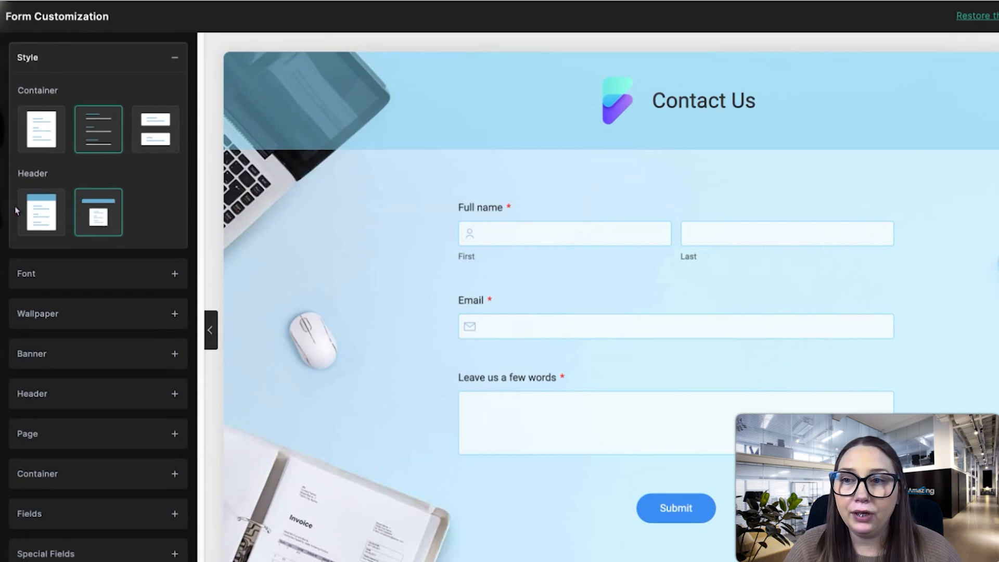
click(46, 223)
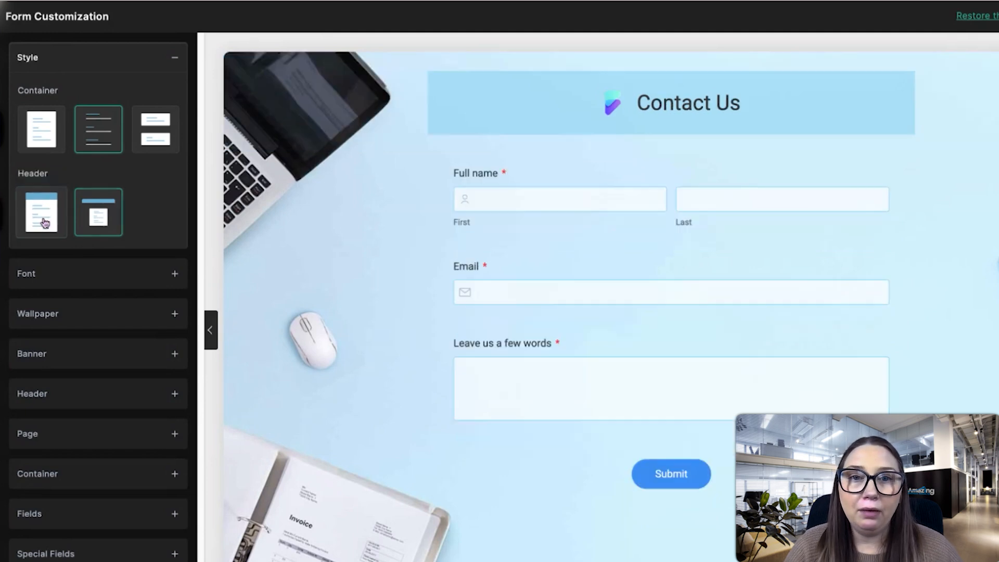
click(112, 223)
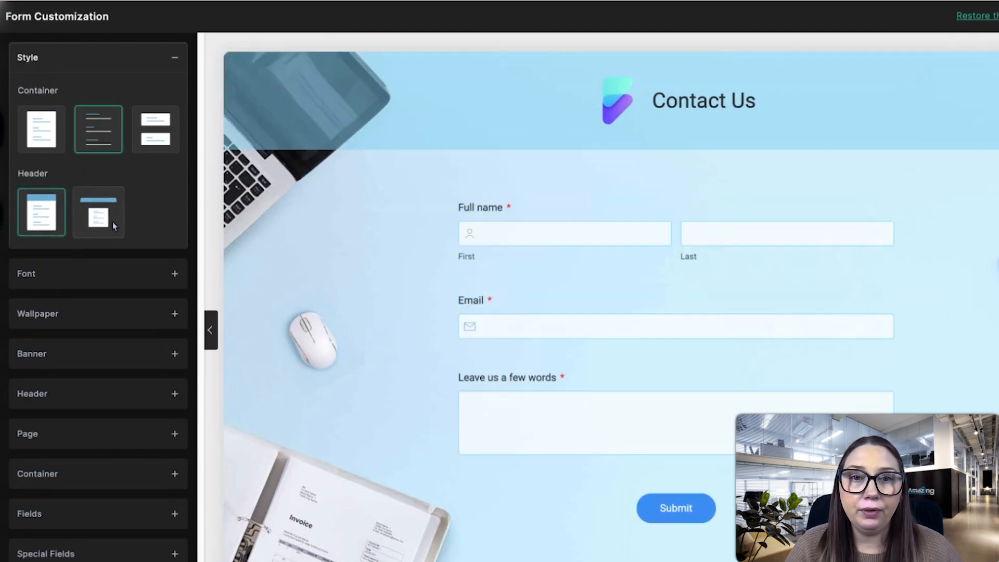
Set the form's font family to Great Vibes and choose the second-largest font size.
click(98, 281)
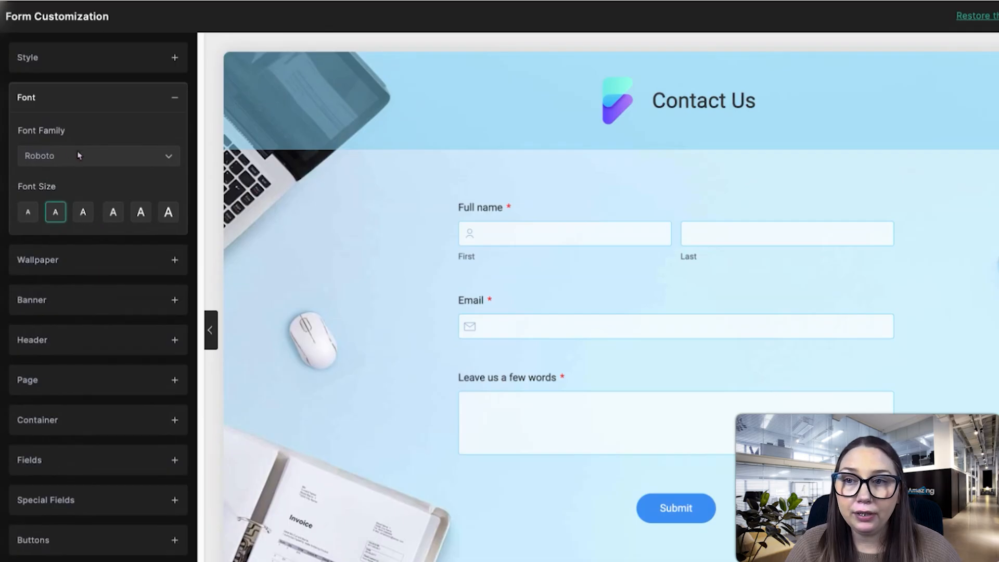
click(80, 155)
click(82, 225)
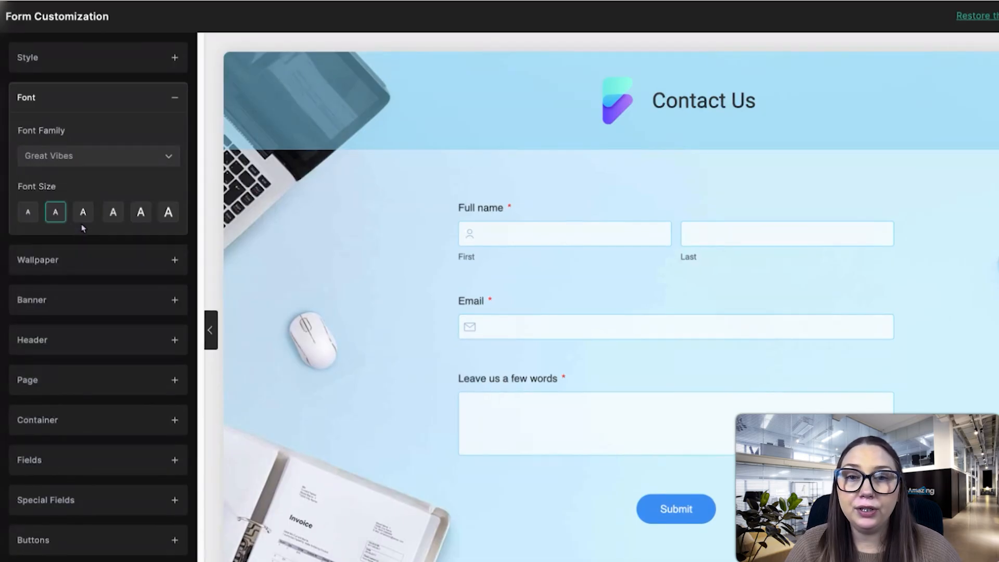
click(137, 218)
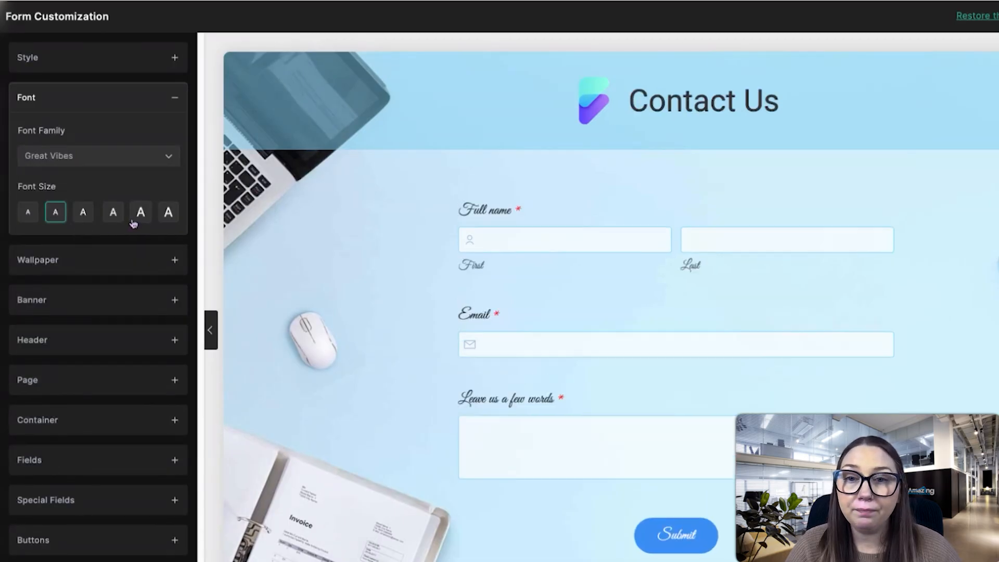
Look at the wallpaper settings and exit the form customization without applying the changes.
click(112, 266)
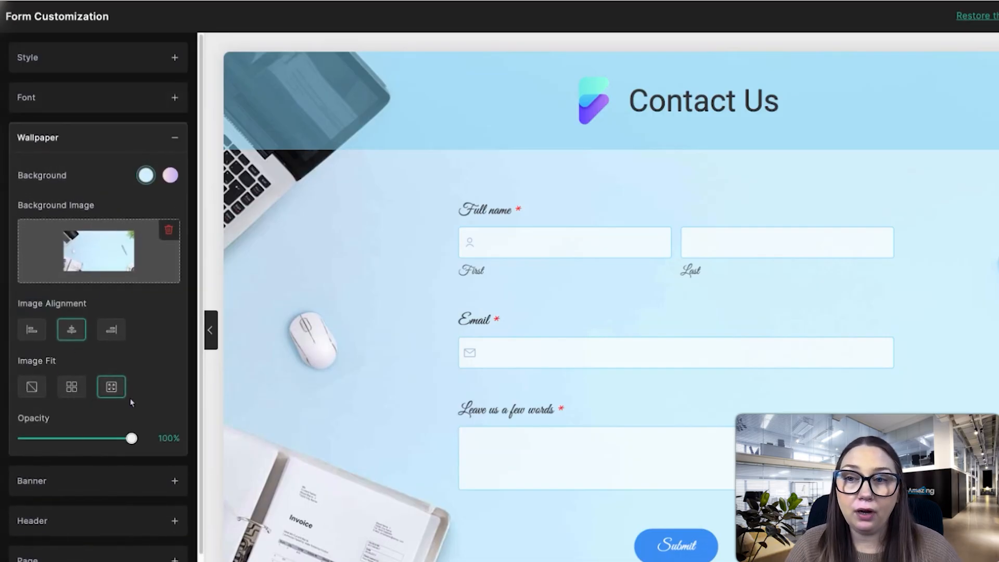
key(Escape)
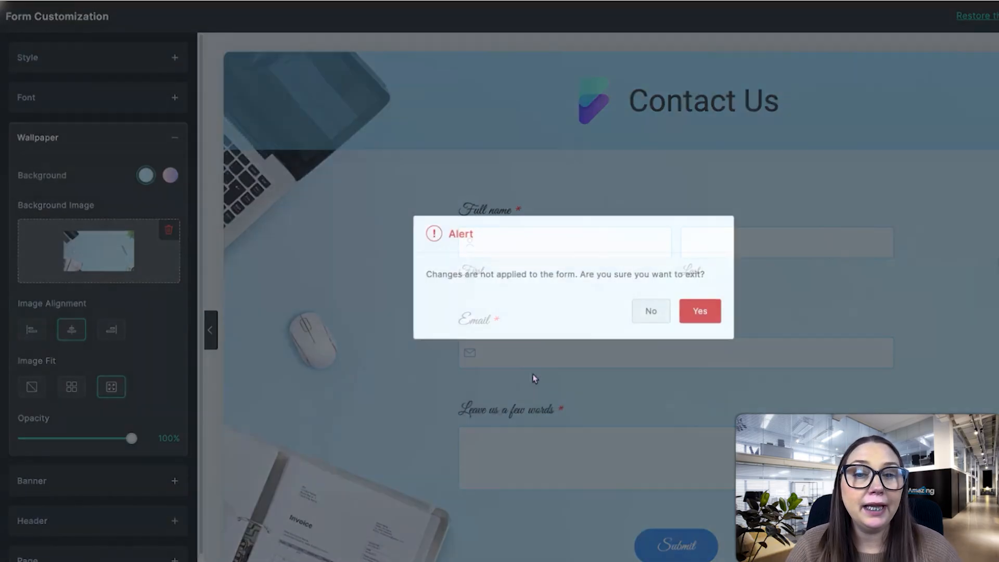
click(697, 322)
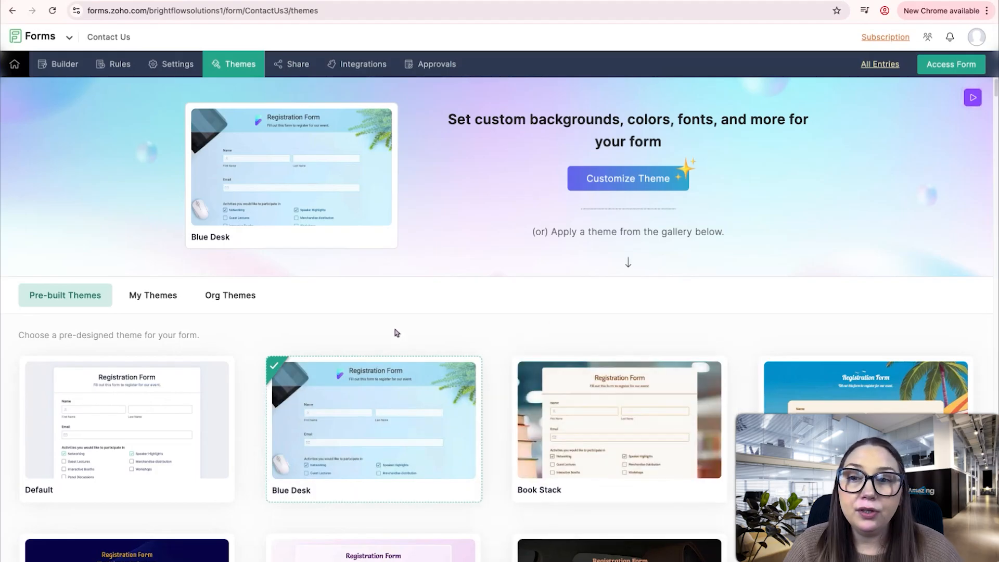
Start creating a new custom theme under My Themes and open its wallpaper settings.
click(173, 301)
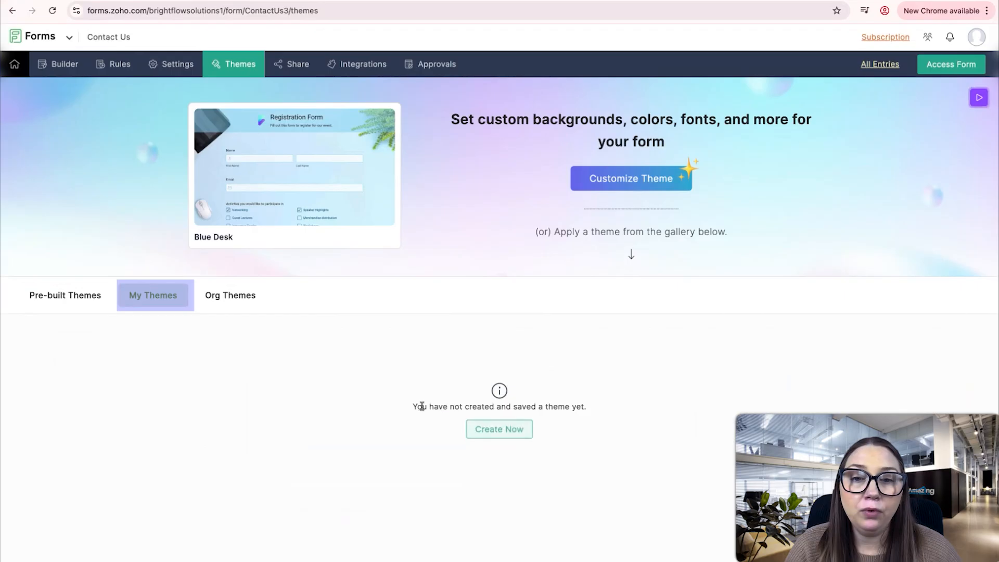
click(520, 430)
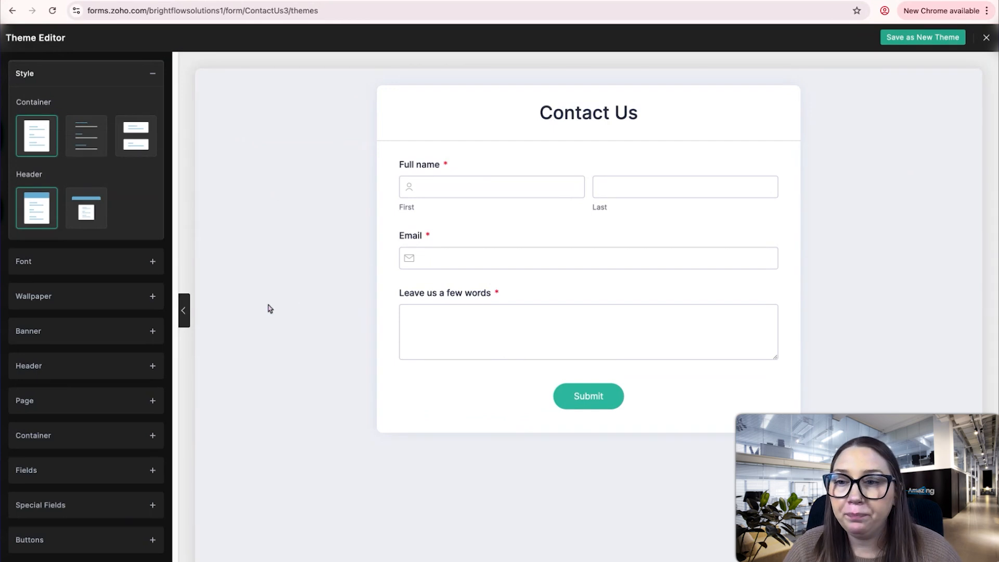
click(115, 304)
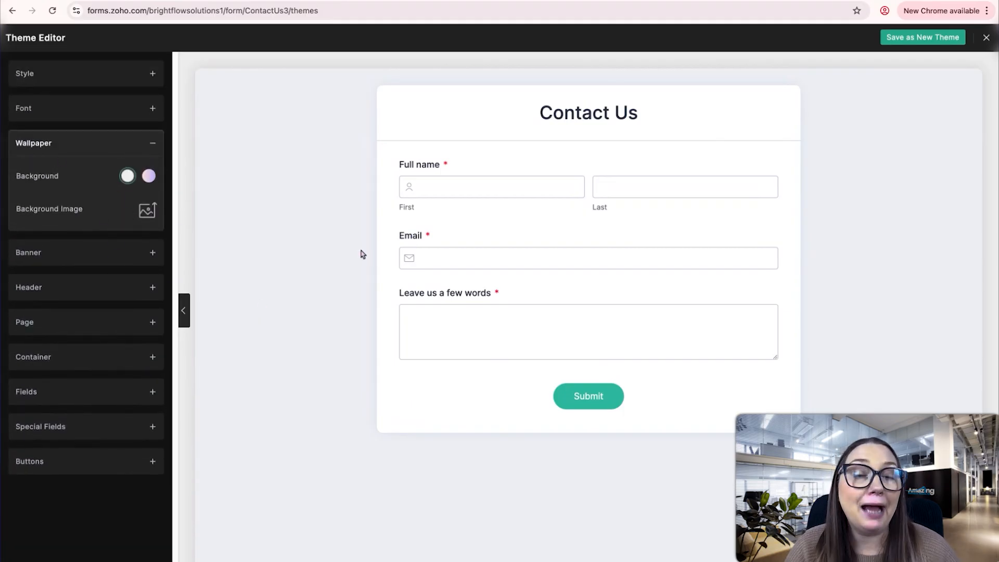
Search Pixabay for "beach" and add the picture of a golden-lit wave as the theme's banner image.
click(78, 253)
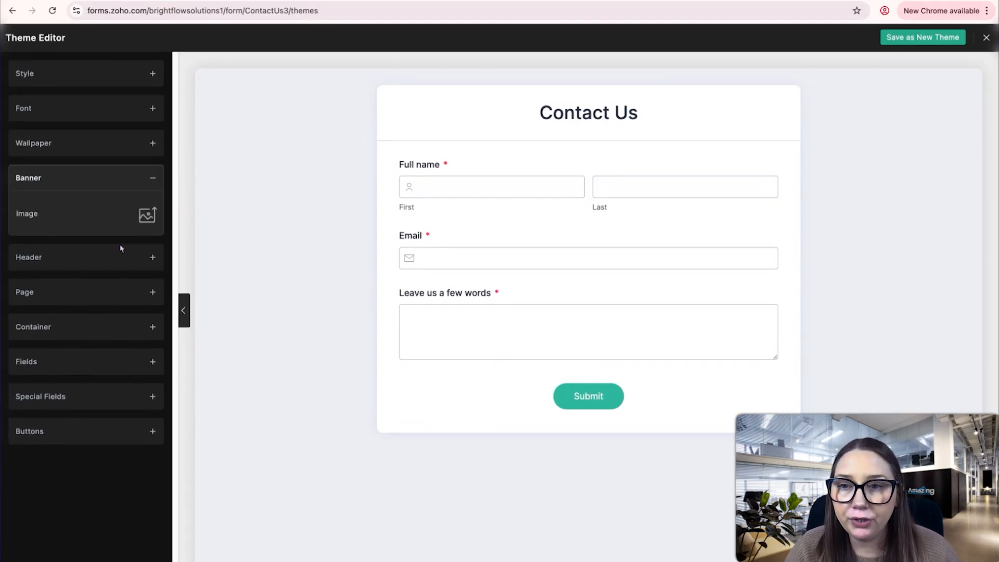
click(146, 217)
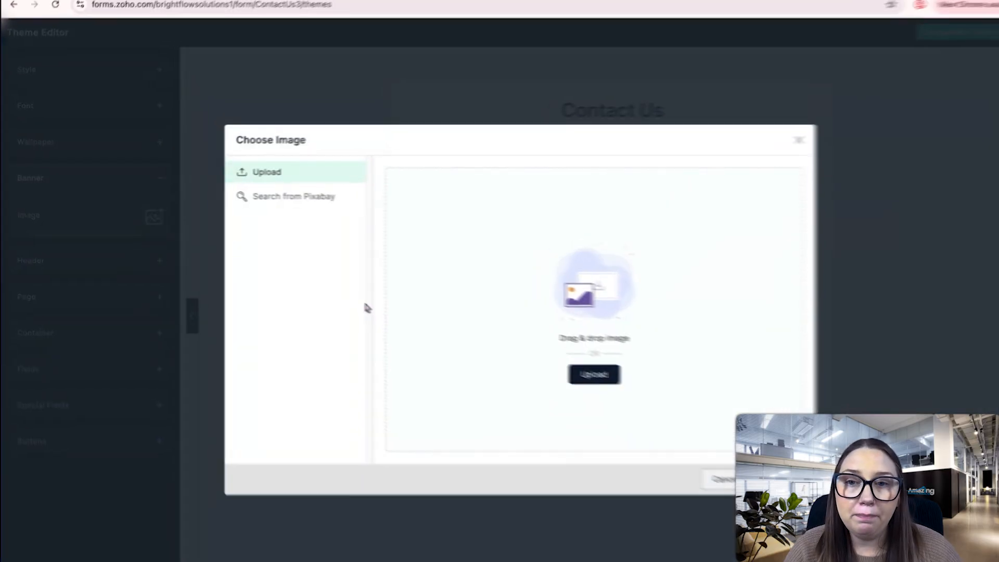
click(339, 198)
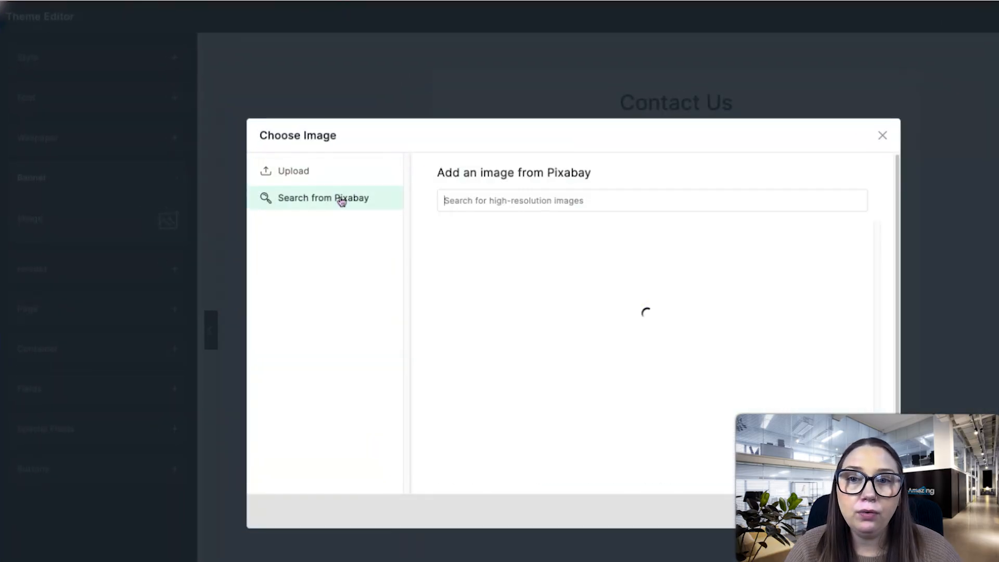
double_click(547, 173)
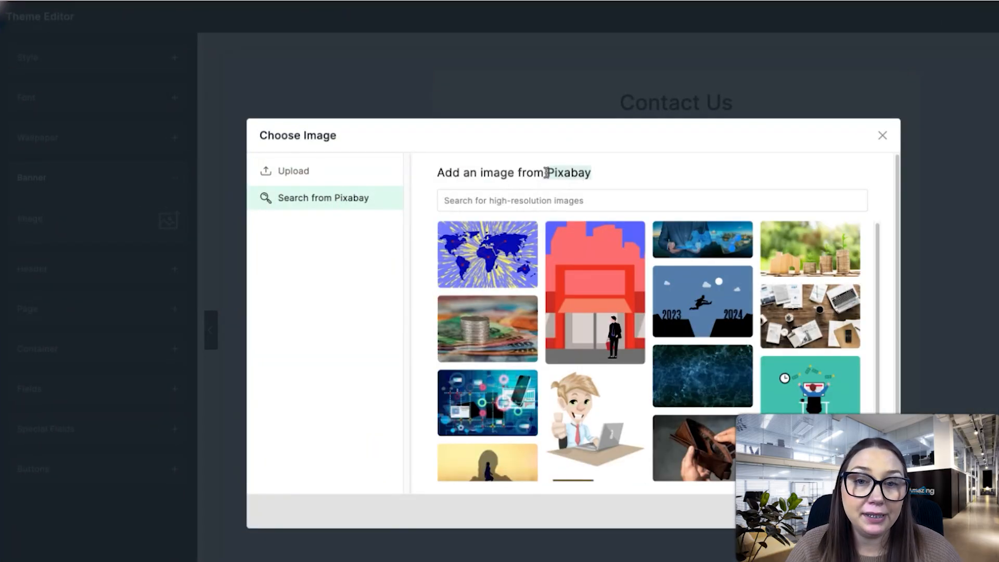
click(609, 180)
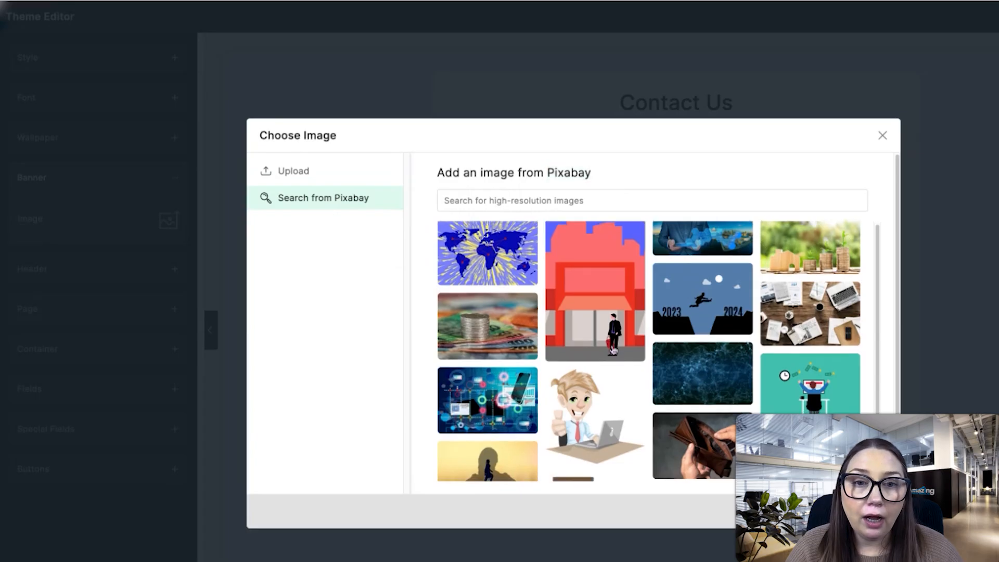
scroll(614, 350, down, 2)
scroll(614, 351, down, 10)
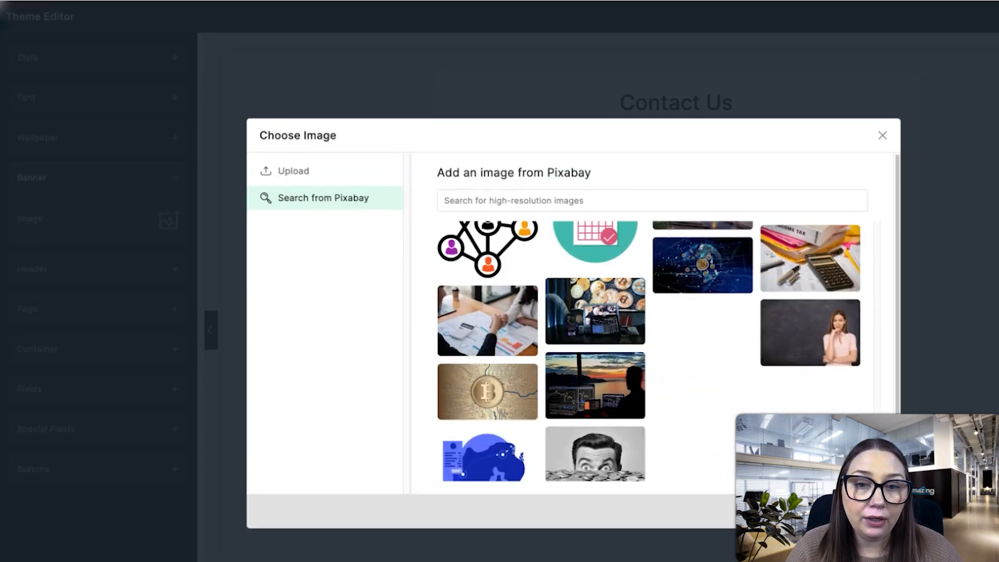
scroll(649, 351, down, 6)
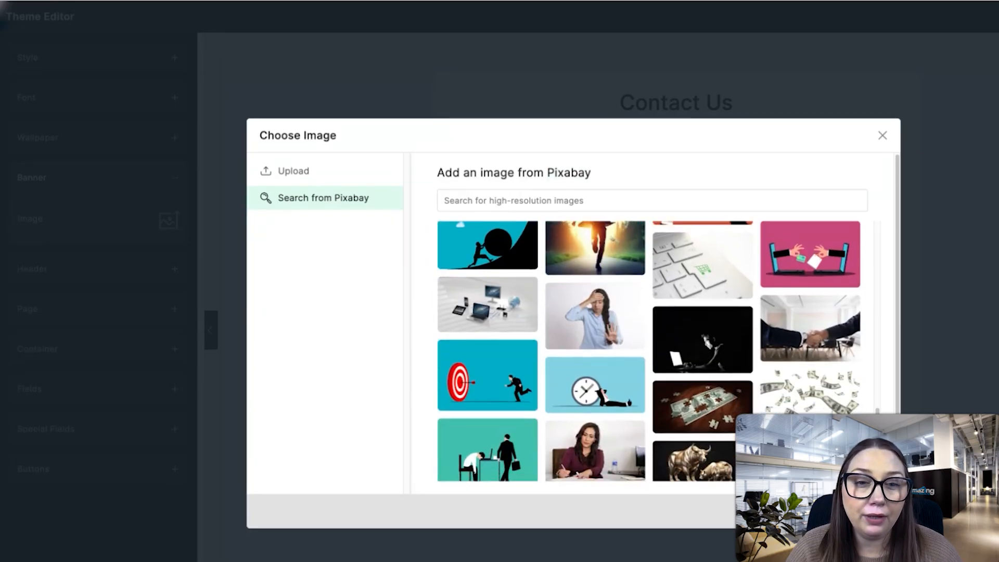
scroll(649, 352, down, 5)
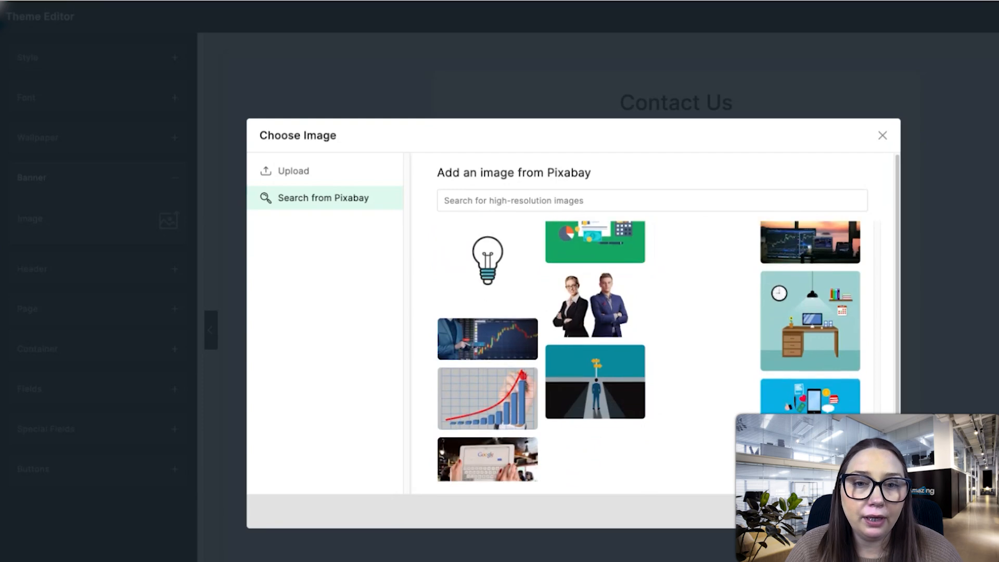
scroll(649, 352, up, 5)
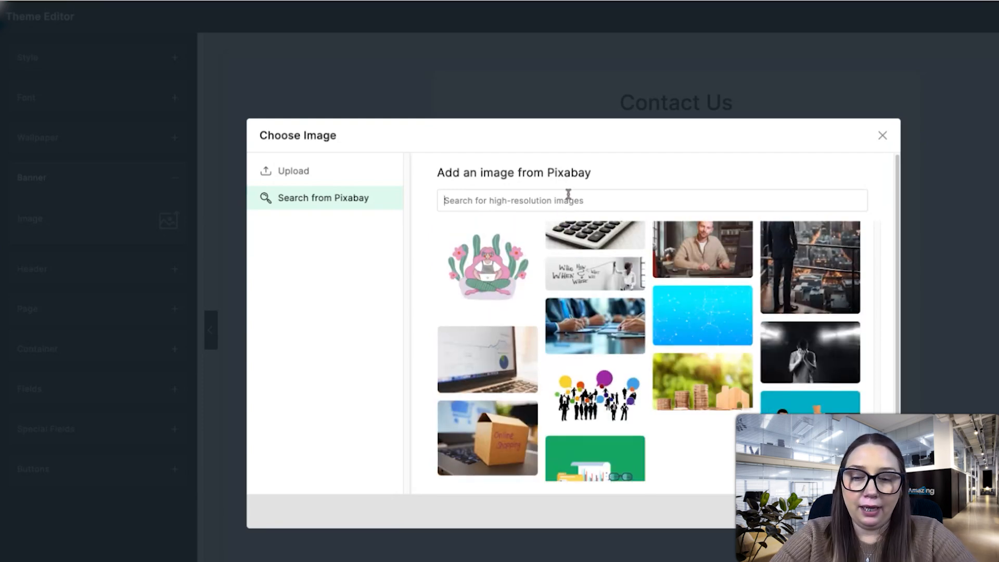
text(beach)
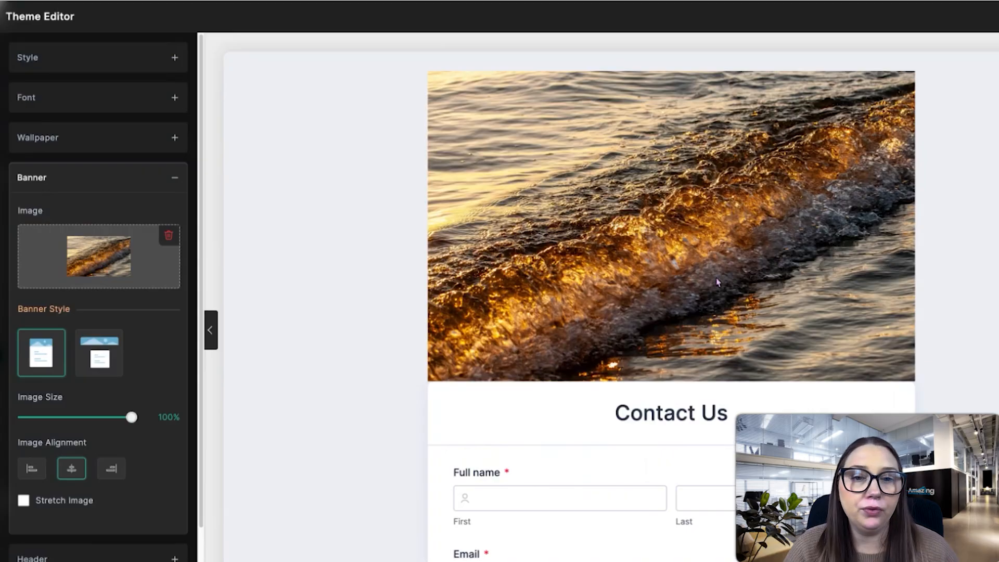
scroll(760, 272, down, 5)
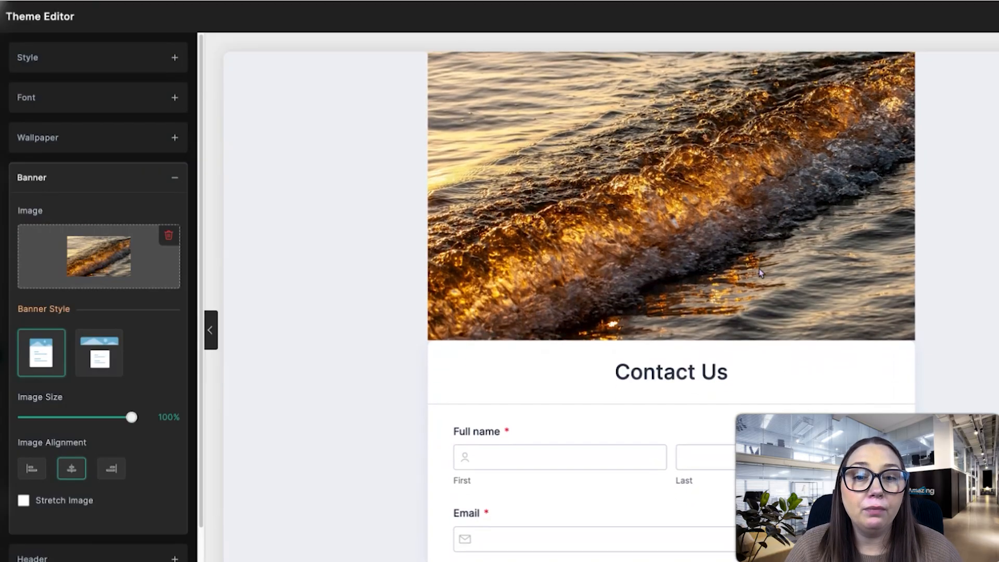
scroll(671, 306, up, 5)
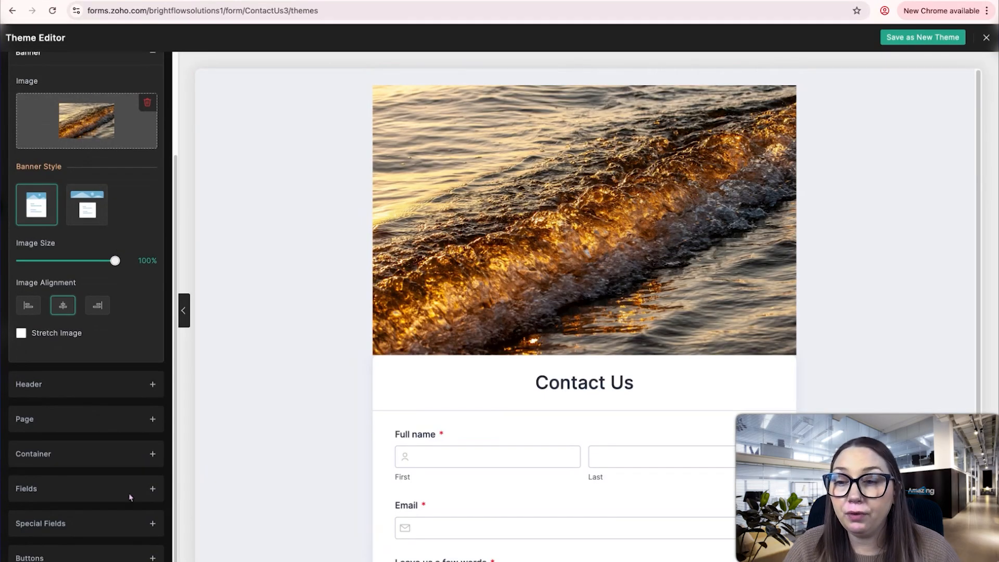
In the theme's field settings, make the instruction text bold and set the label colour to the bright pink preset.
click(104, 493)
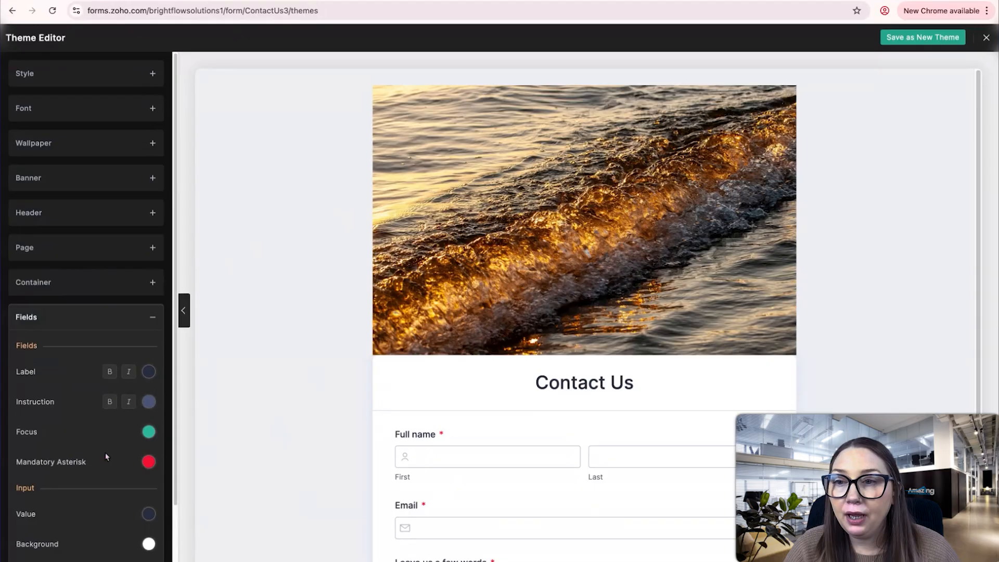
scroll(111, 426, down, 4)
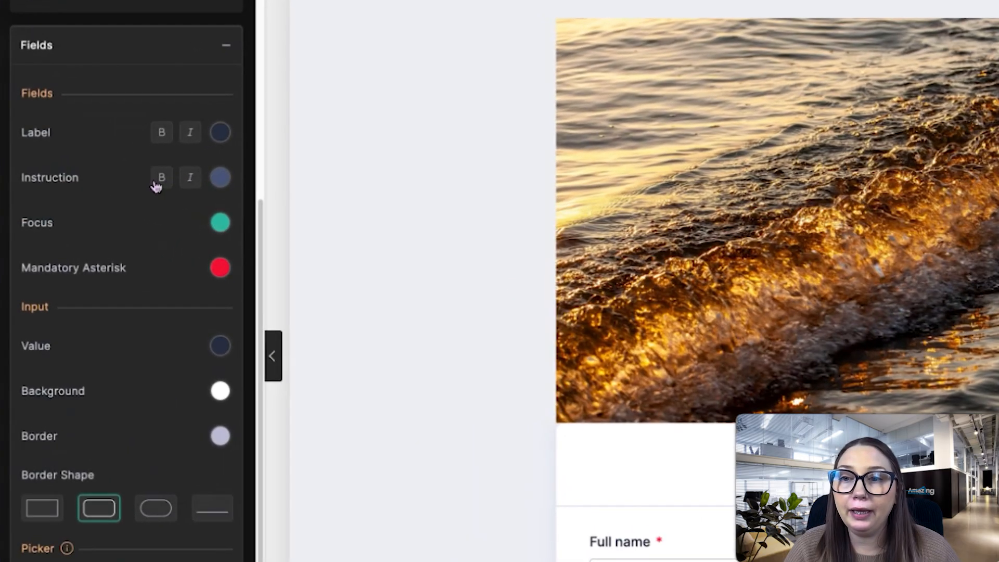
click(110, 195)
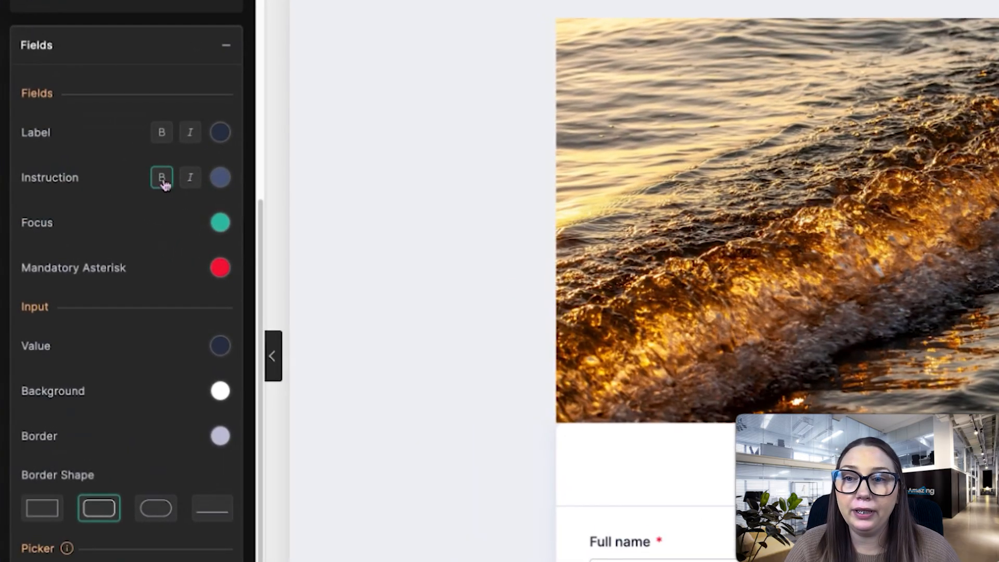
click(220, 186)
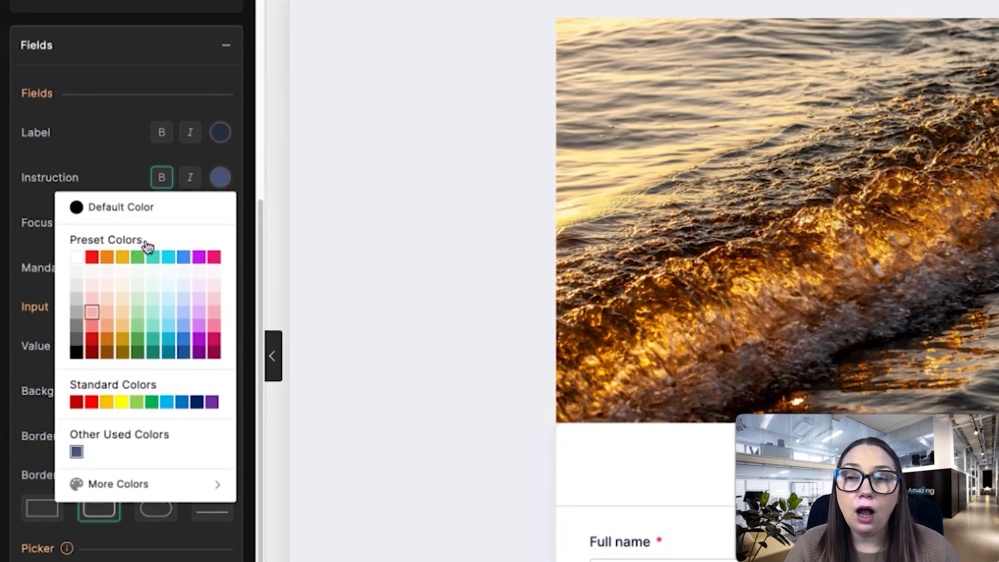
click(220, 132)
click(214, 213)
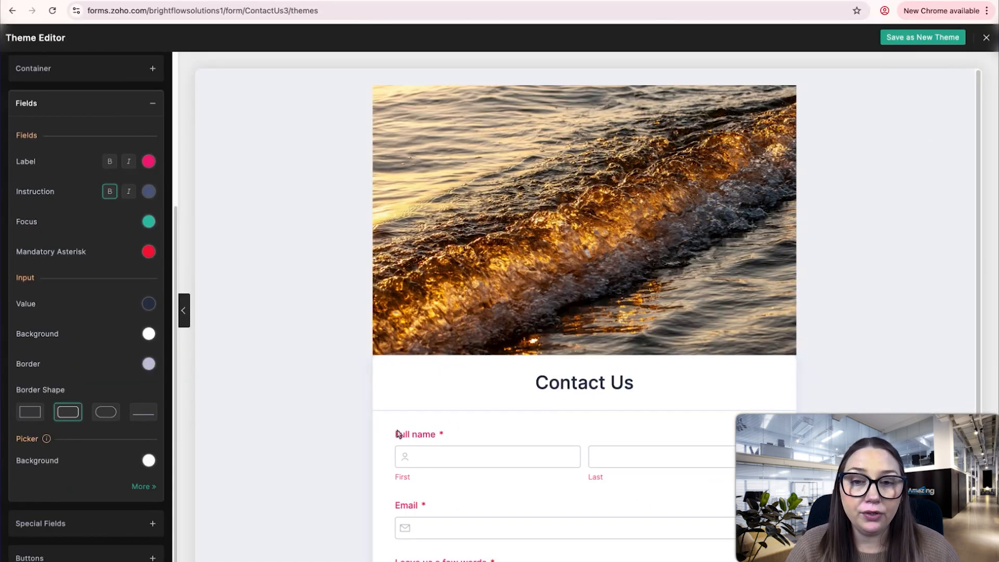
triple_click(396, 434)
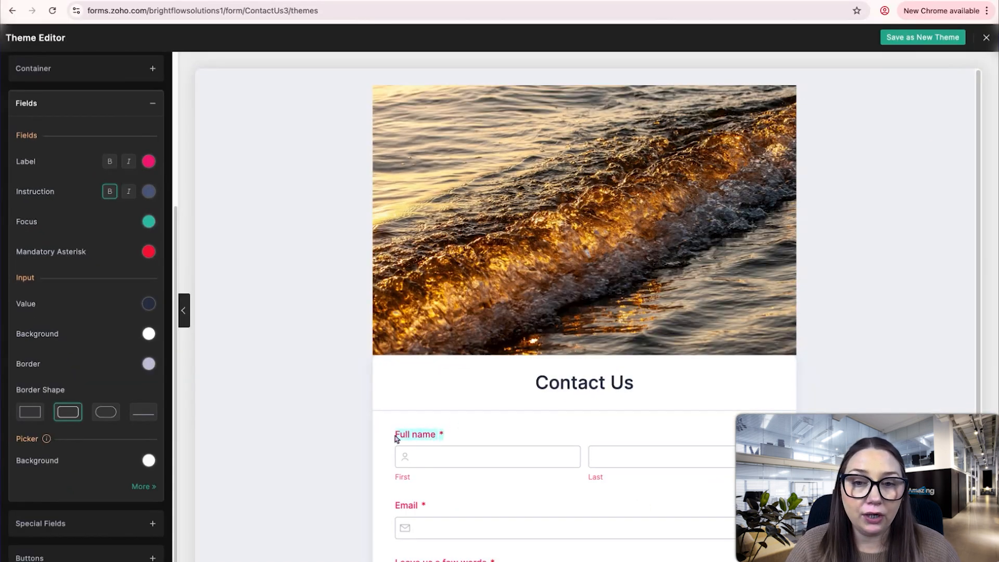
double_click(396, 479)
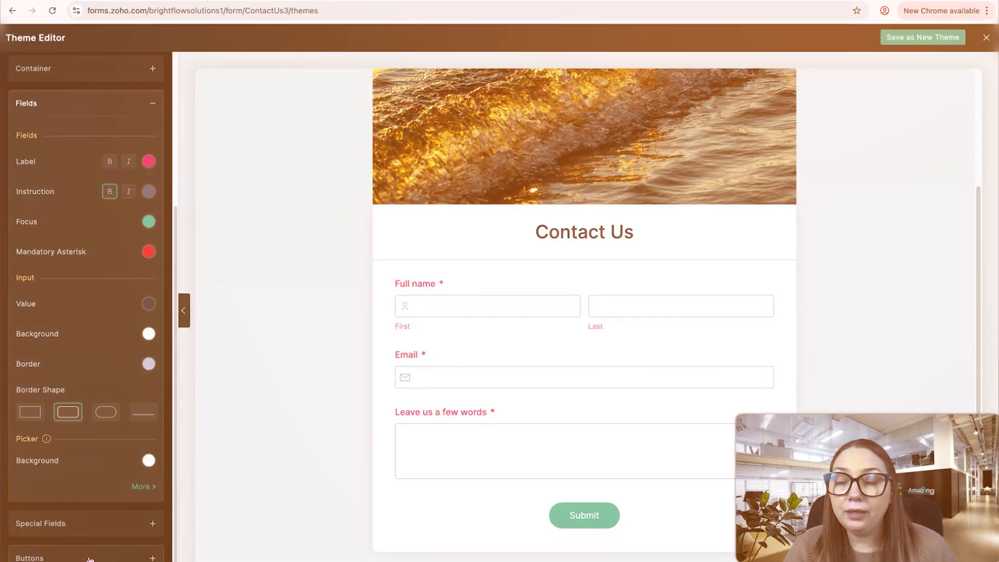
Give the theme's buttons a square-cornered shape and Fit to Screen size, with a bright blue submit button background.
click(89, 556)
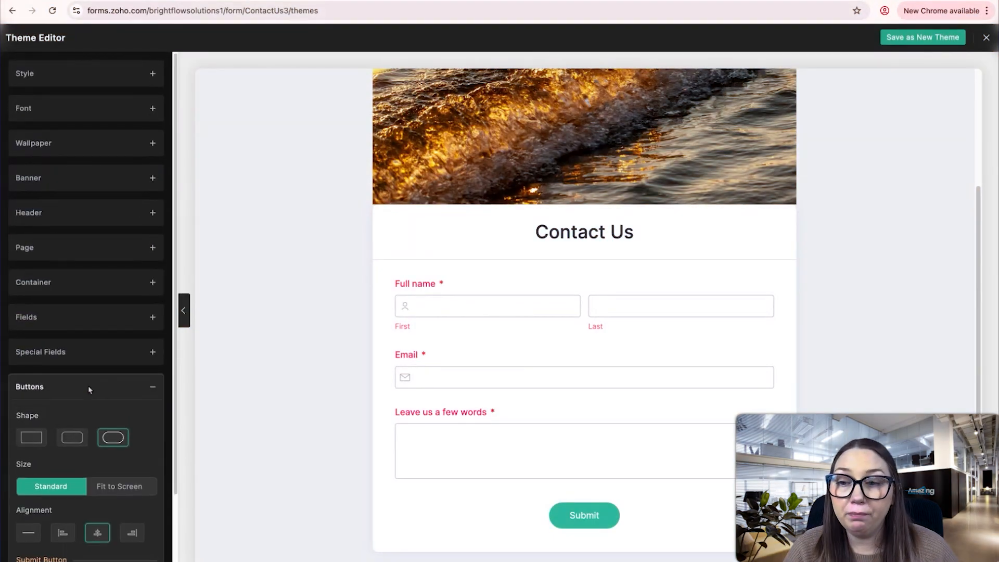
scroll(89, 390, down, 2)
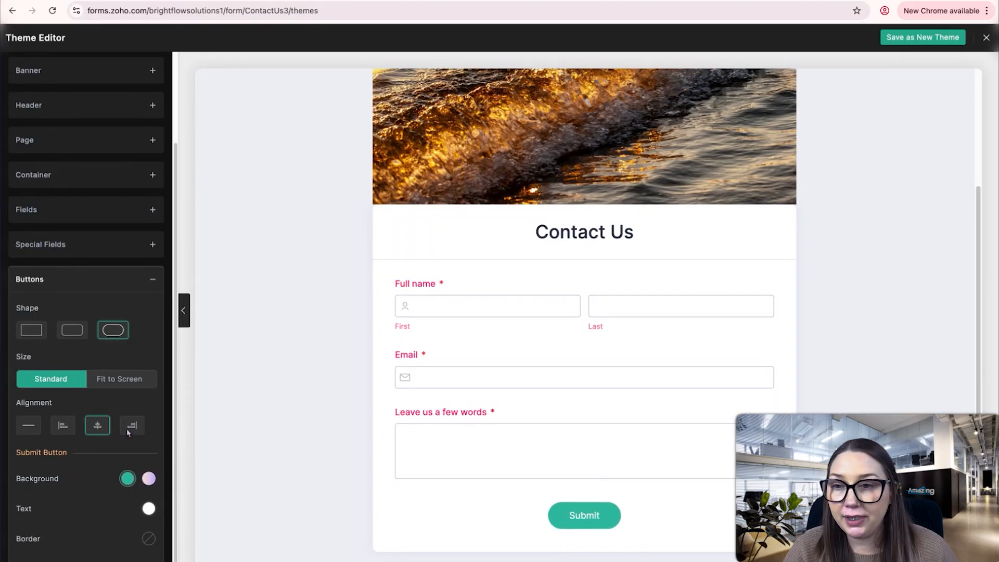
click(72, 330)
click(32, 329)
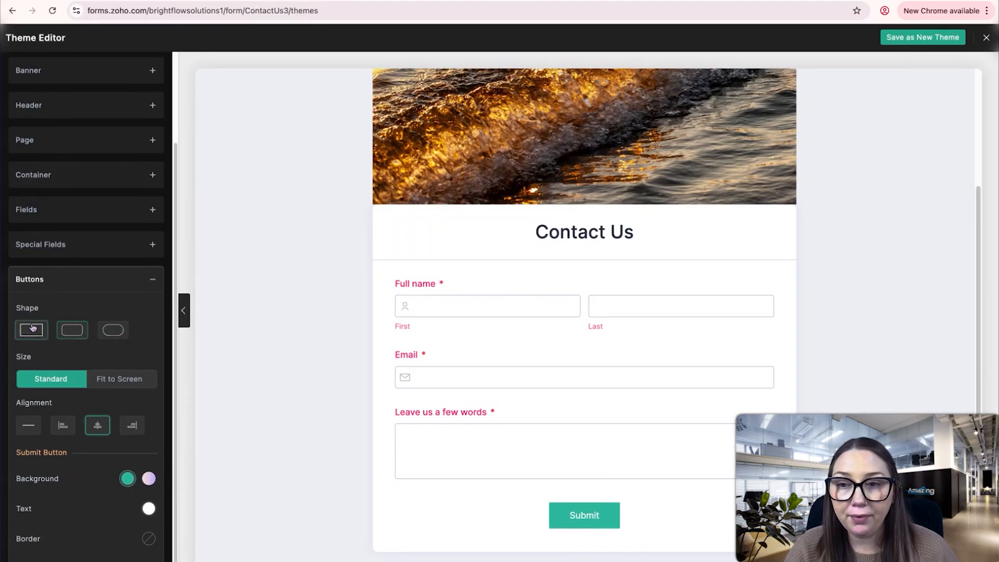
click(112, 383)
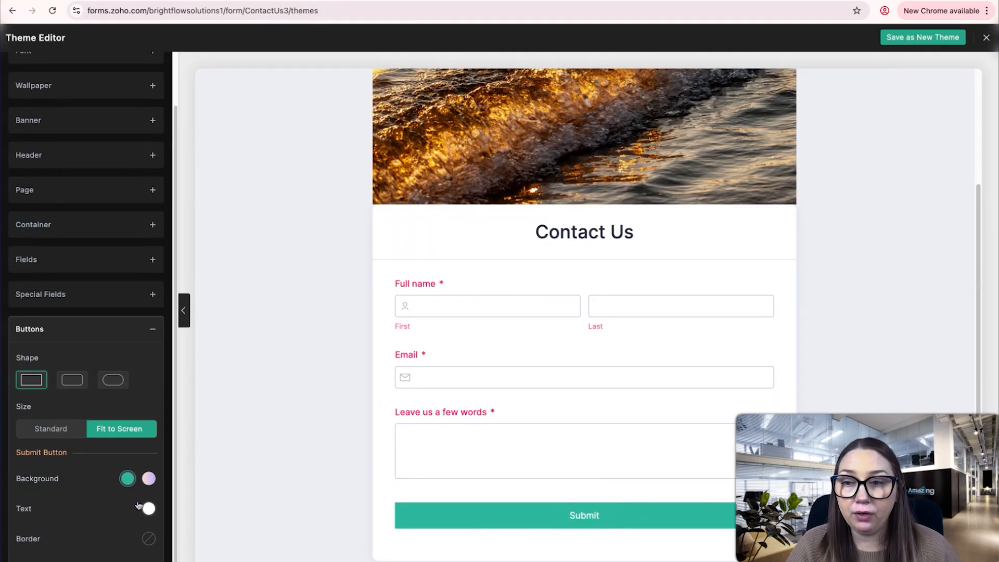
click(126, 480)
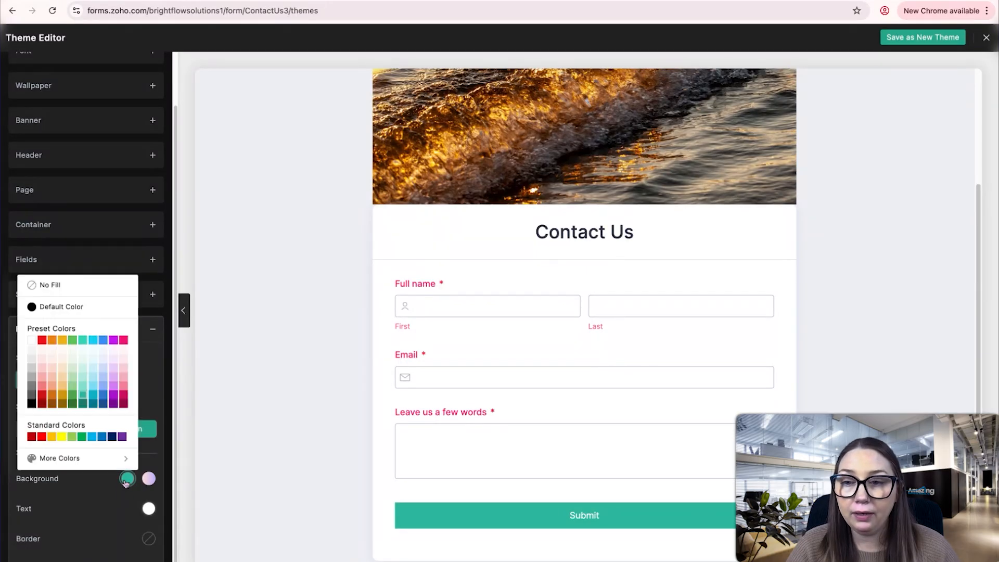
click(103, 341)
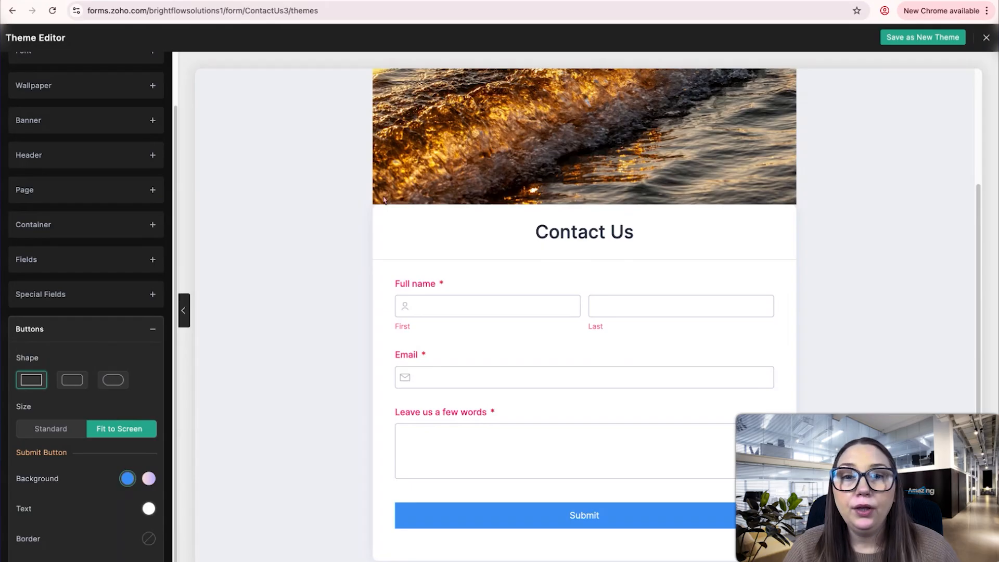
Save the customized design as a new theme named "New Theme".
scroll(831, 139, up, 3)
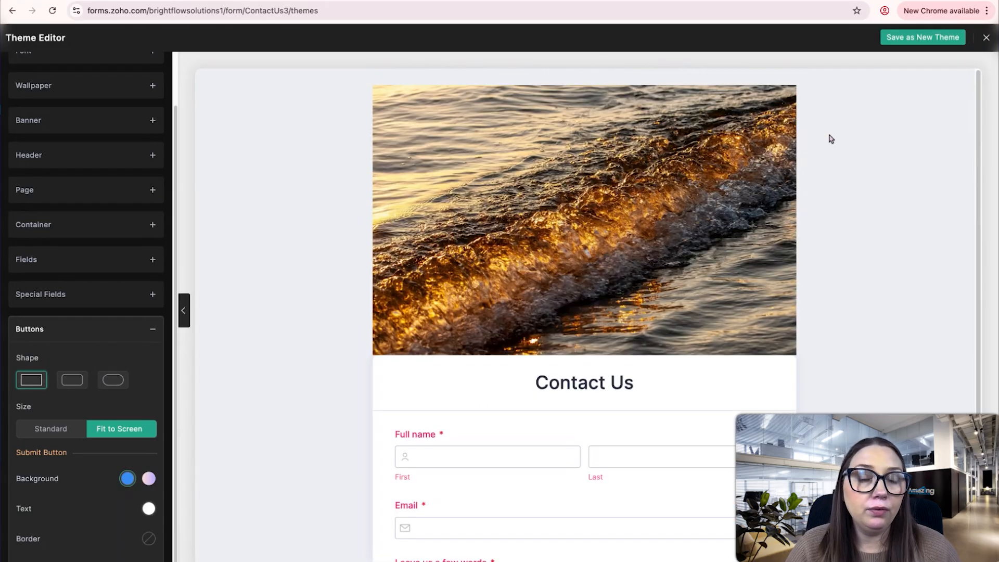
click(905, 37)
click(510, 280)
text(New Theme)
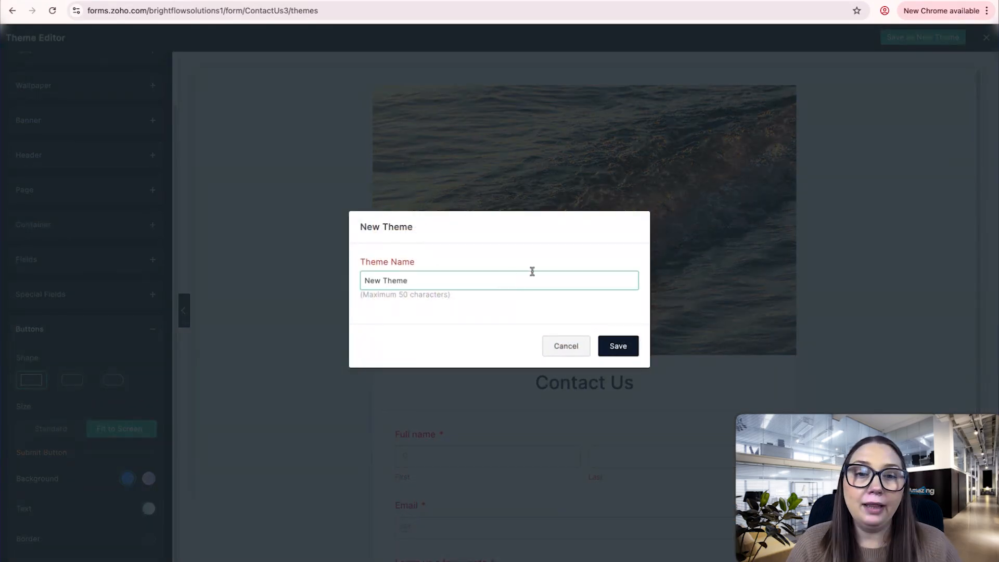
click(612, 344)
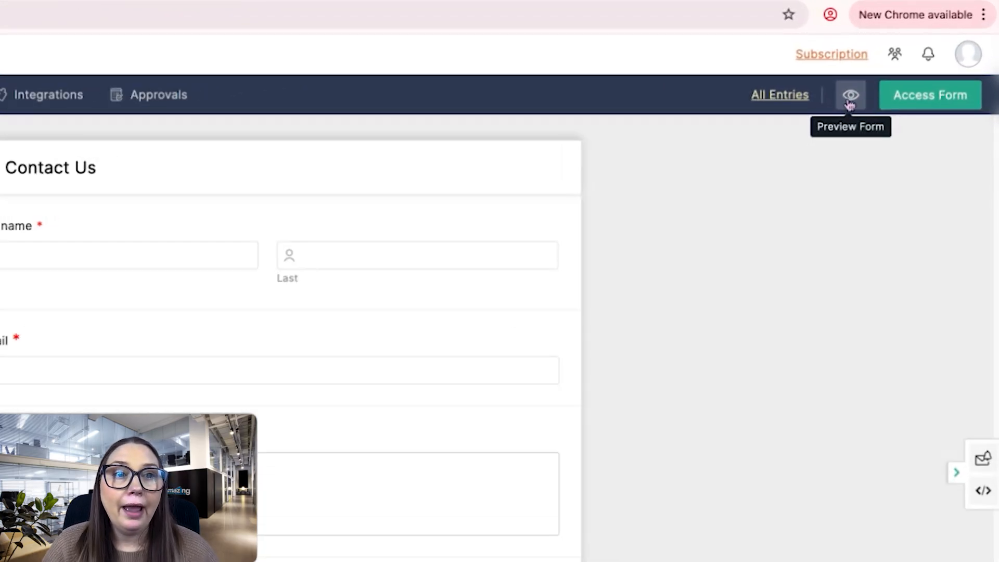
Preview the form in tablet and mobile layouts and look at the available theme categories.
click(849, 99)
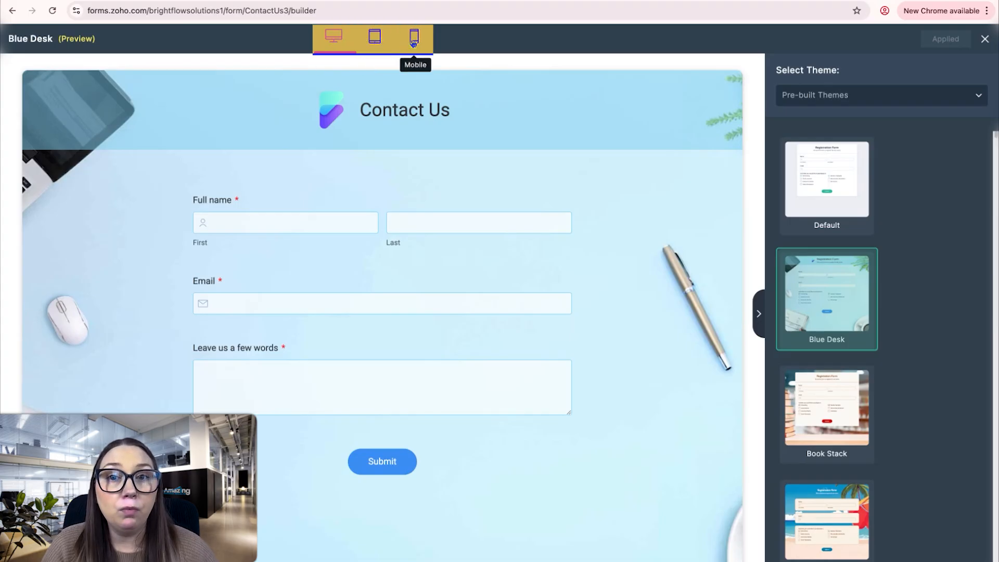
click(375, 44)
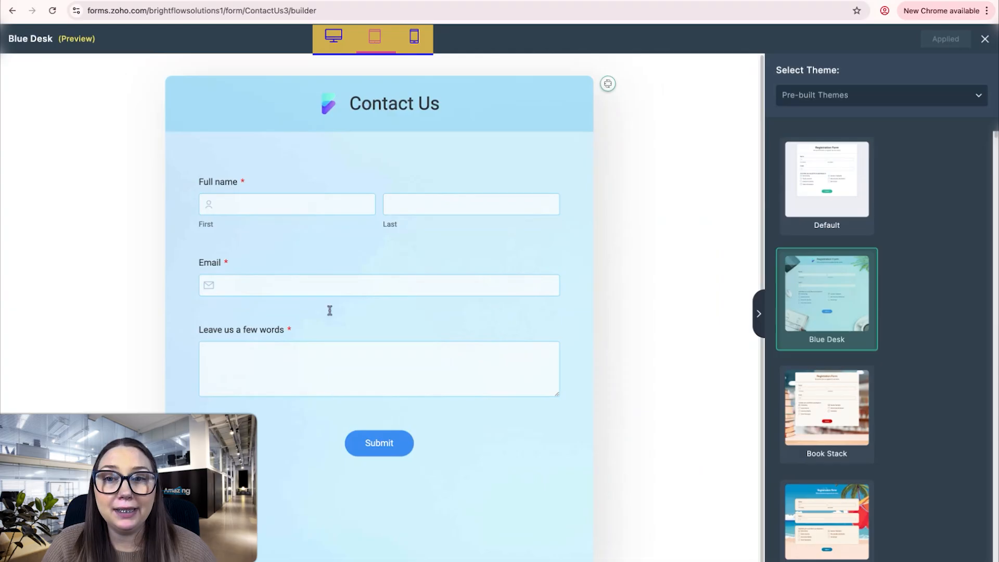
click(414, 37)
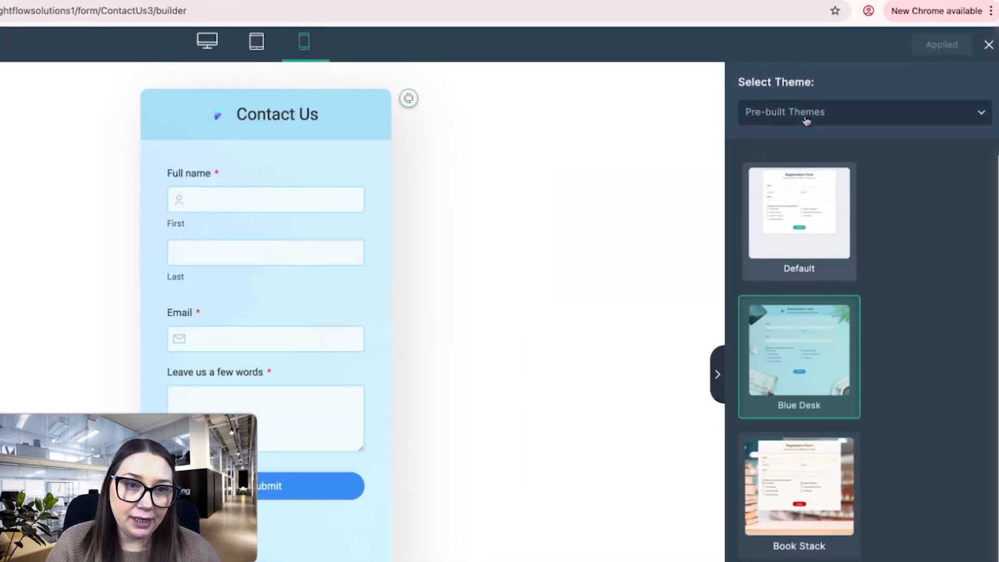
click(833, 97)
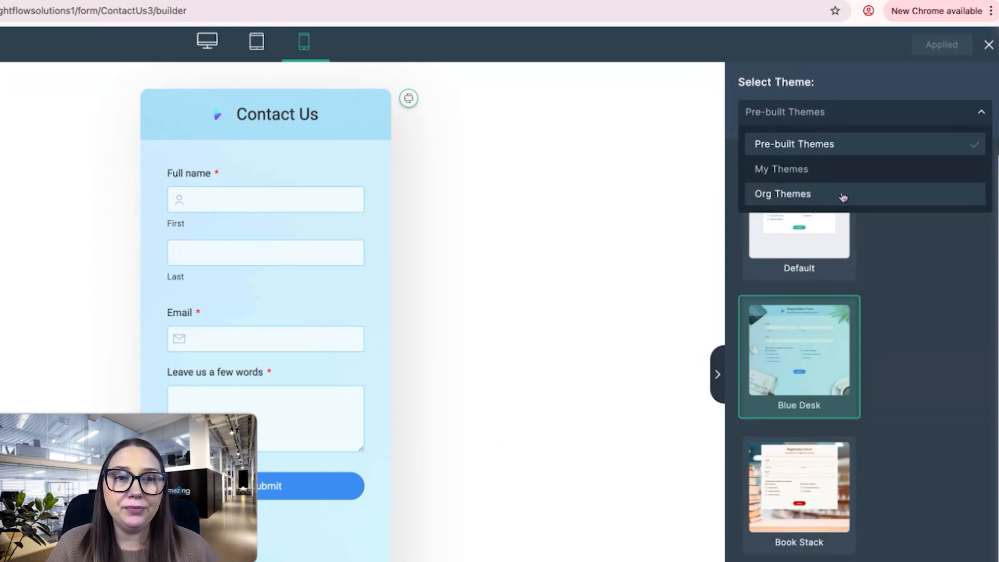
click(904, 261)
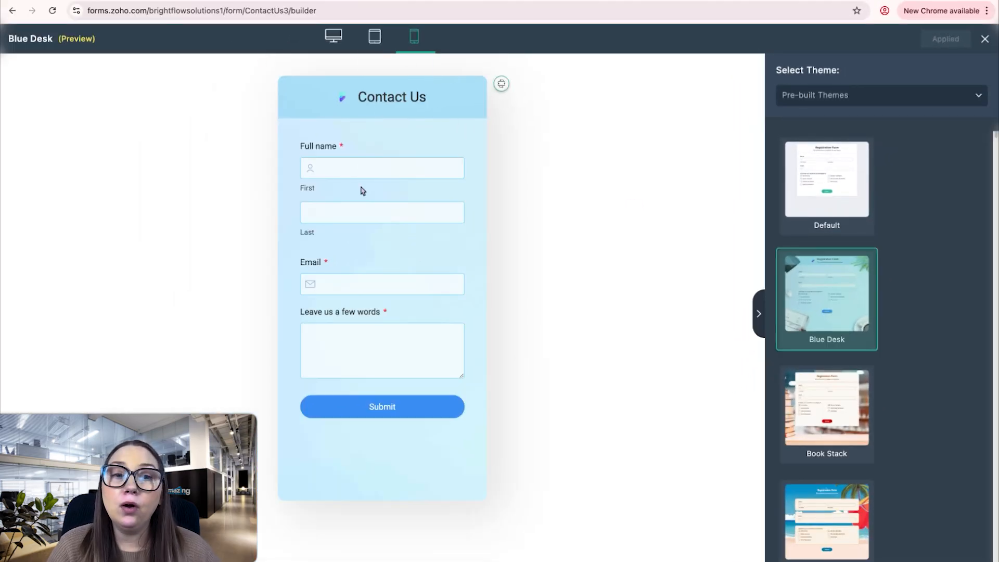
Preview the pre-built Book Stack, Beaches and Silken Bliss themes in the mobile layout, checking Beaches on tablet too.
click(809, 441)
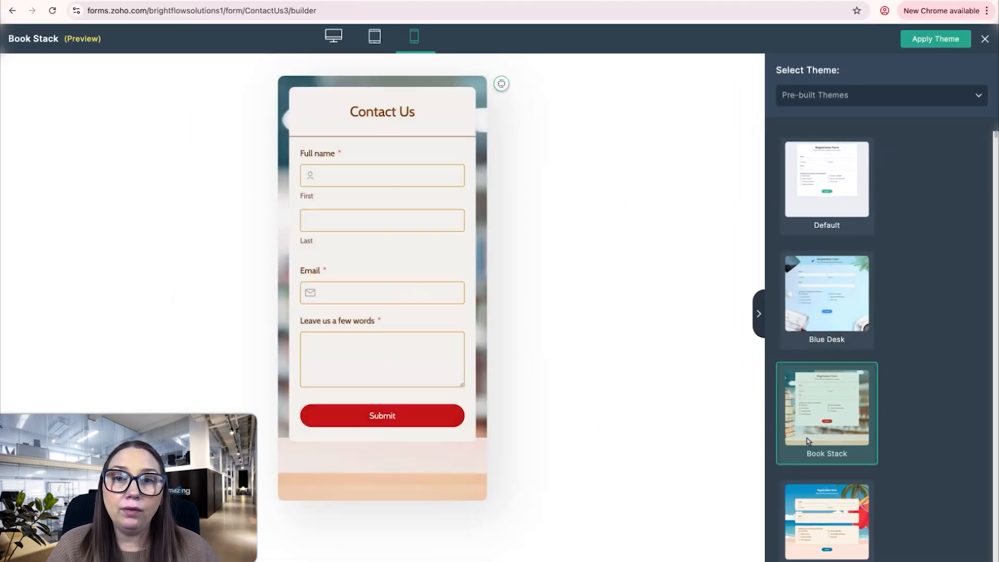
scroll(812, 432, down, 3)
click(821, 423)
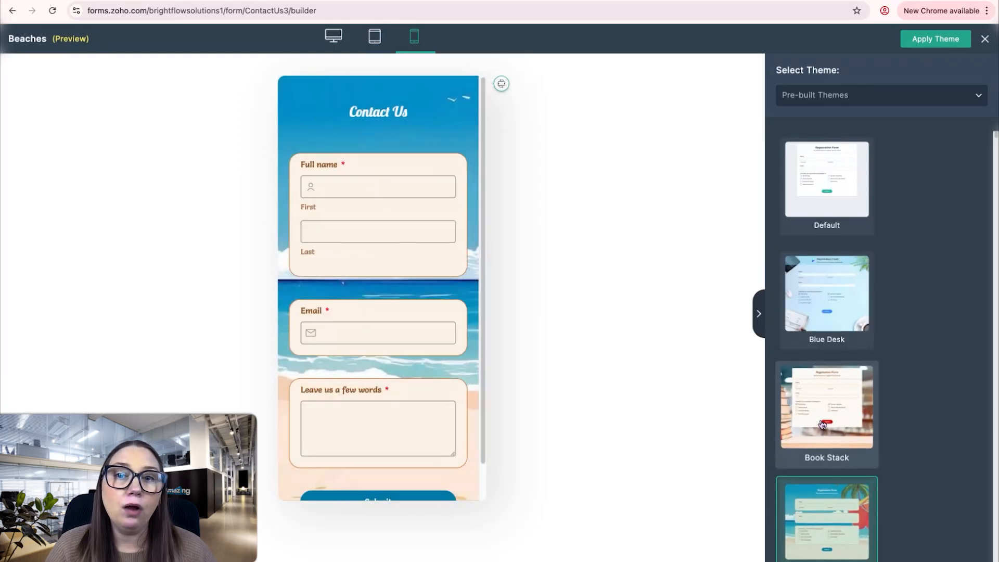
scroll(406, 307, down, 2)
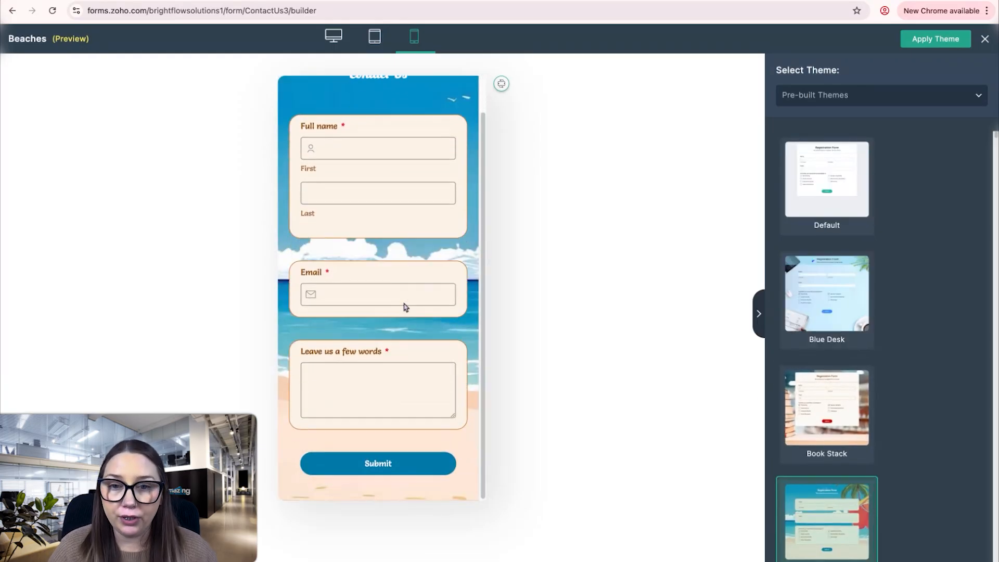
scroll(405, 308, up, 2)
click(375, 36)
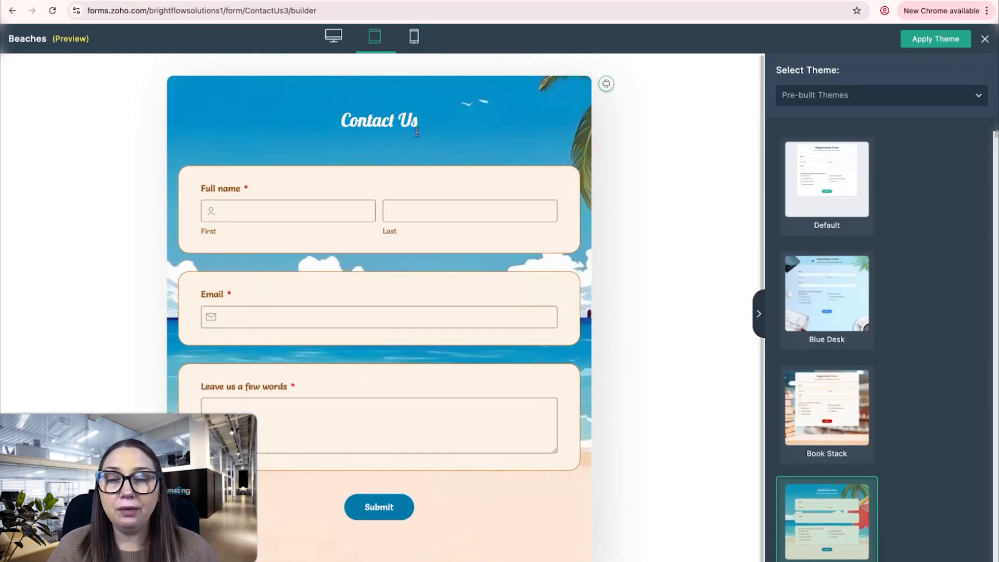
click(414, 36)
scroll(404, 310, down, 2)
scroll(866, 502, down, 7)
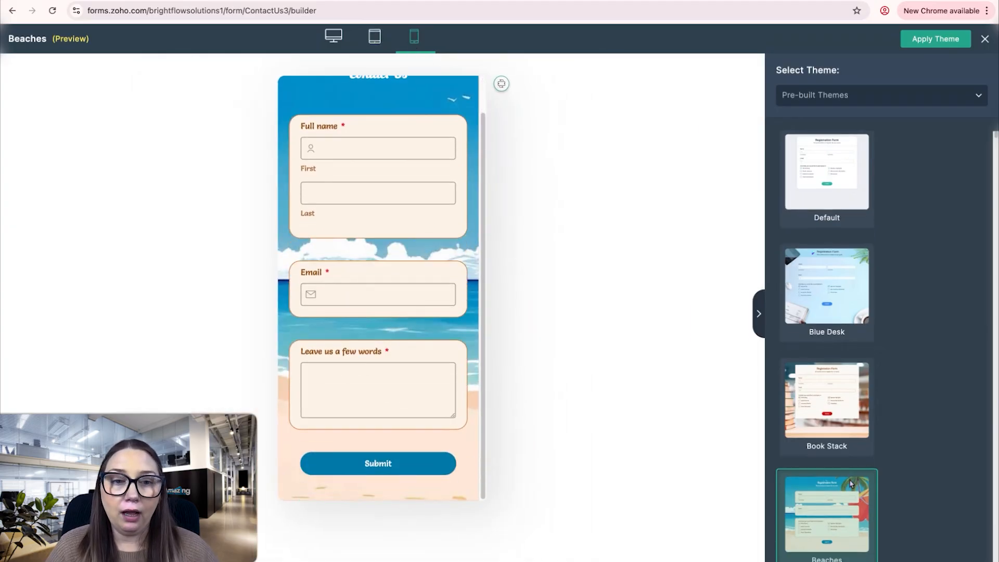
click(836, 384)
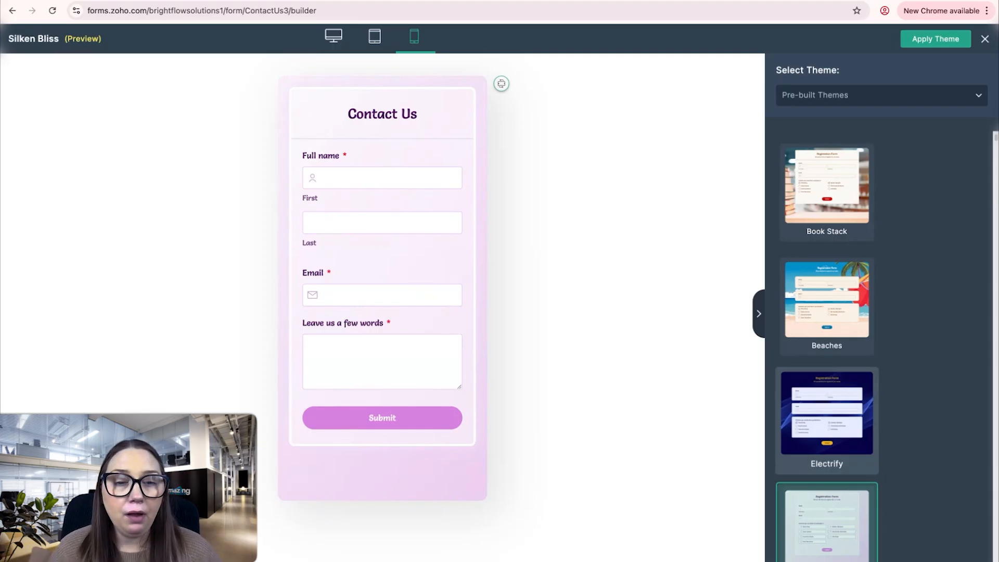
Apply the pre-built Blush Boutique theme to the form from the preview and open the live form.
scroll(828, 426, down, 4)
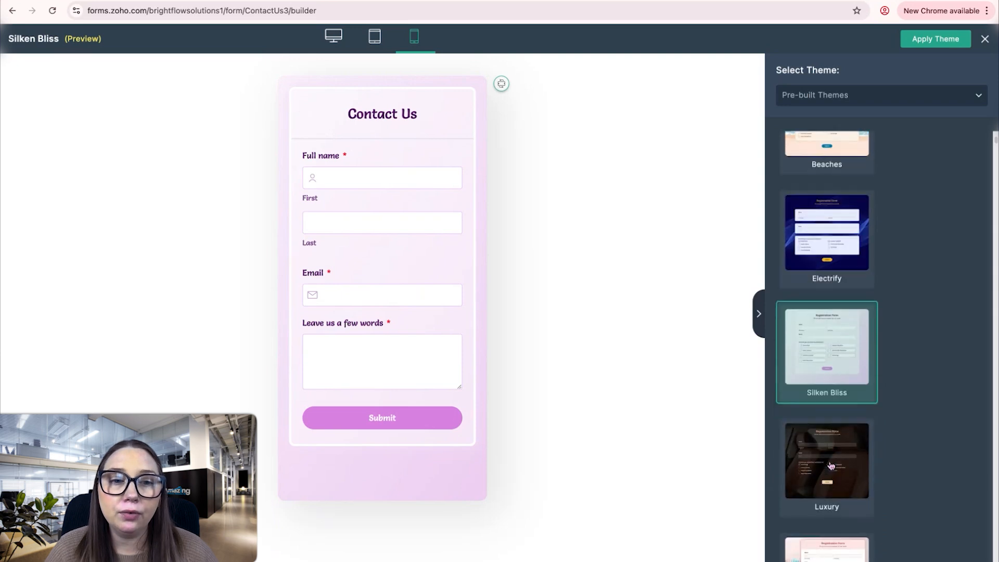
scroll(829, 463, down, 3)
click(830, 469)
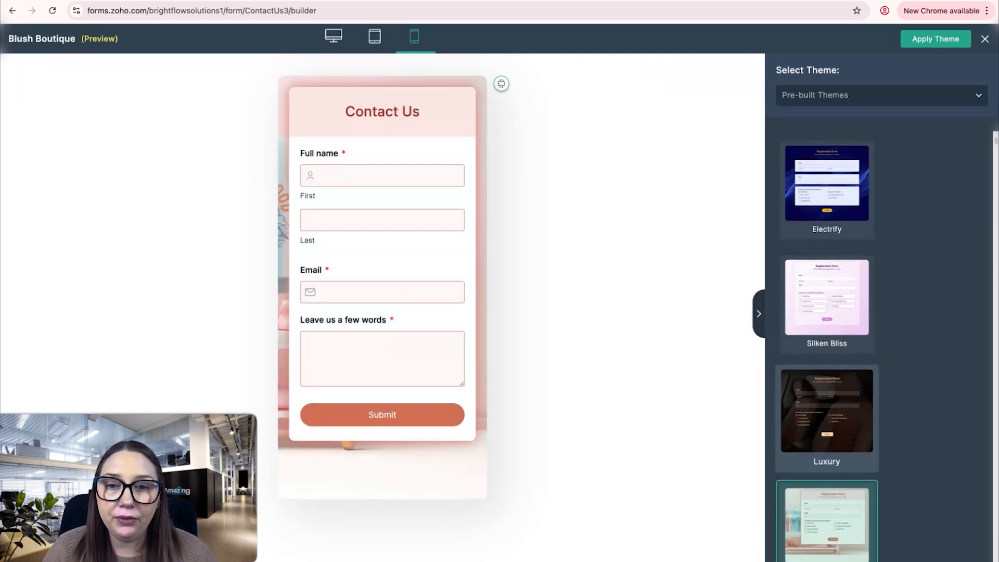
scroll(835, 444, down, 1)
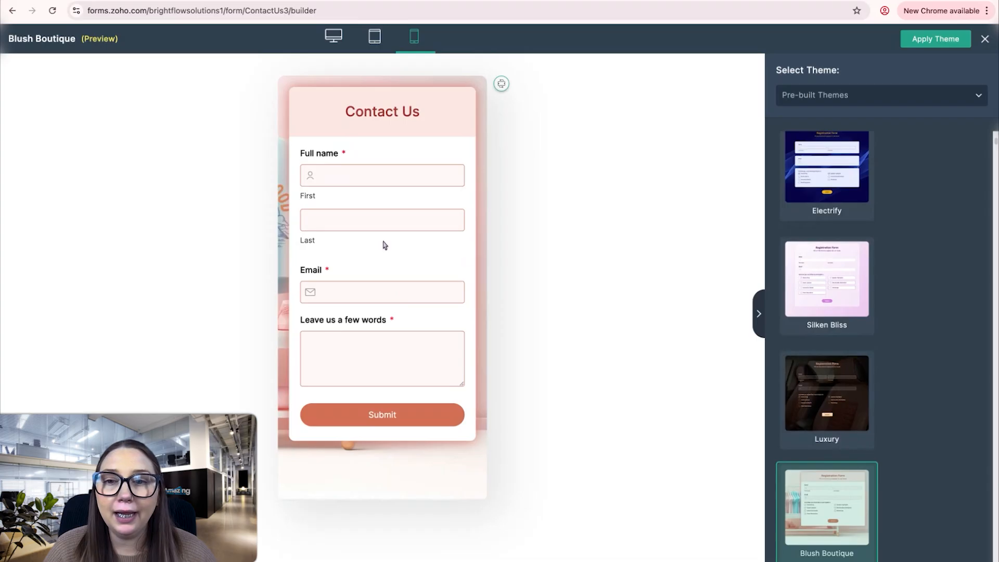
click(926, 47)
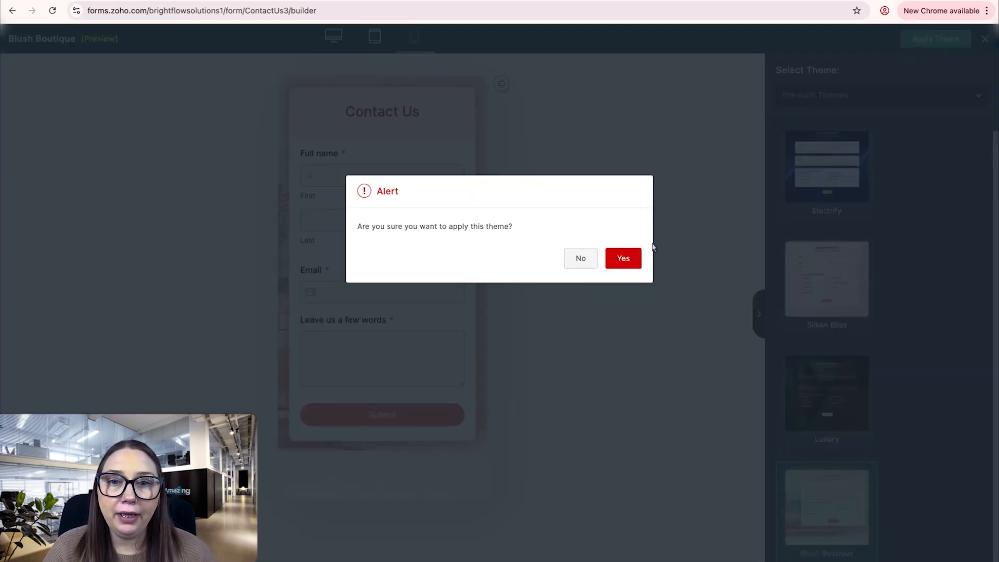
click(624, 260)
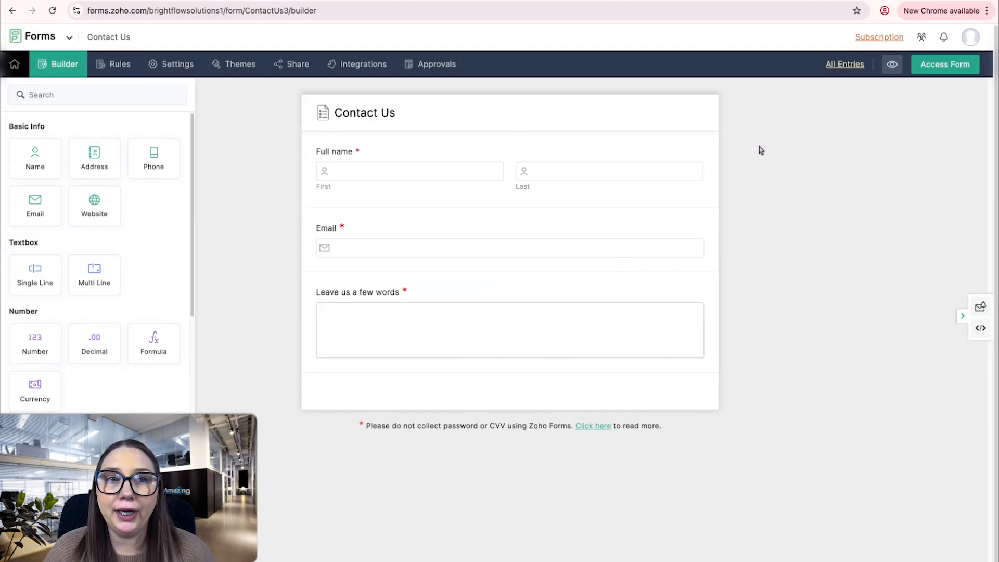
click(935, 70)
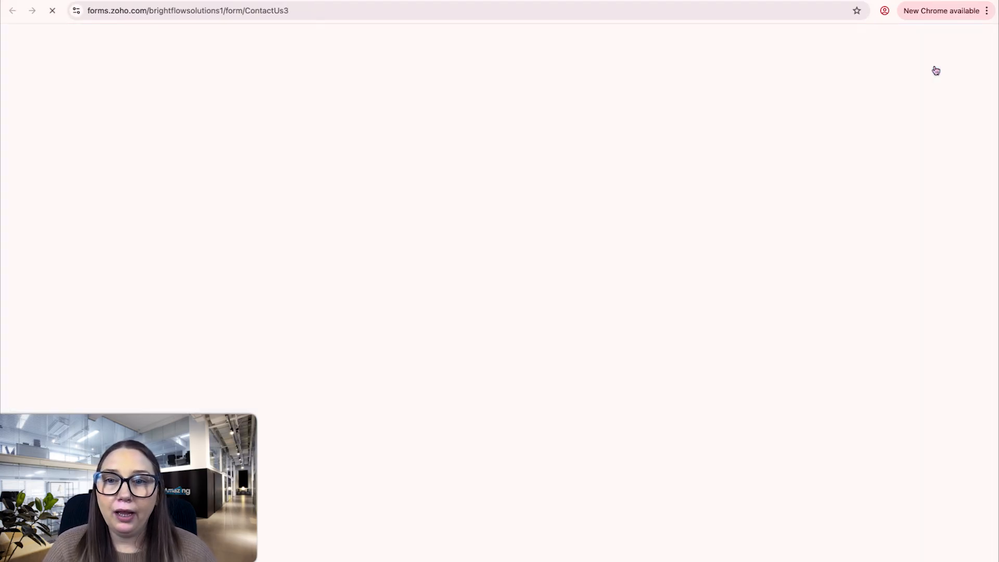